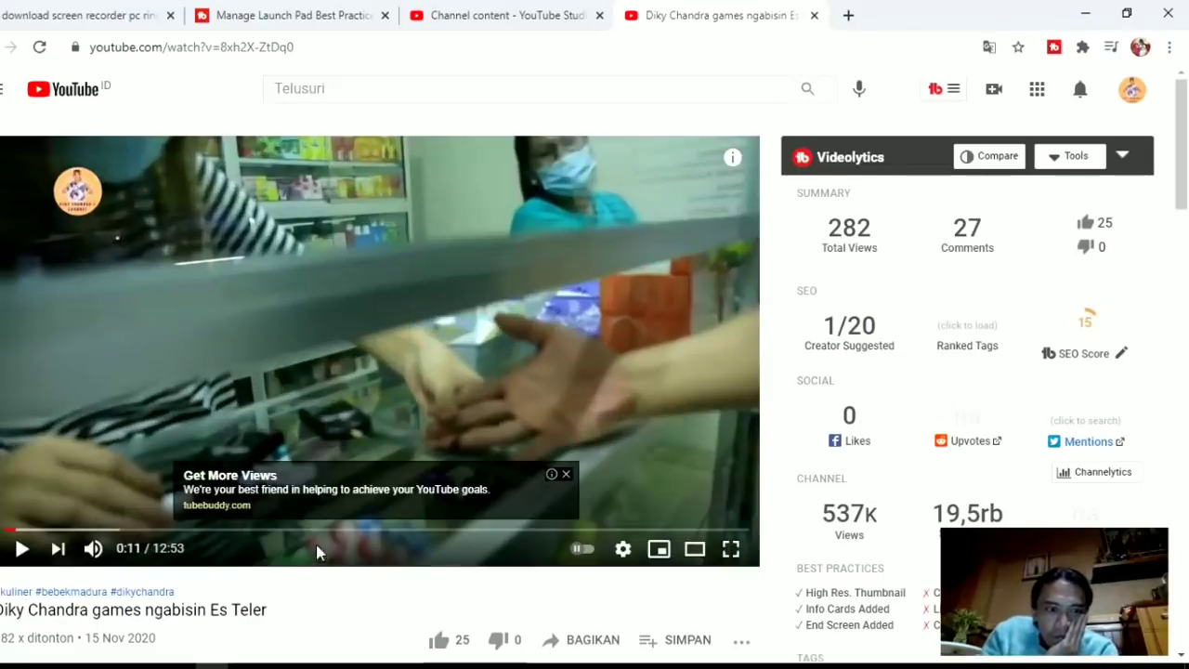
Scroll the Es Teler watch page down to the Videolytics panel showing an SEO score of 15.
scroll(278, 539, down, 1)
Start TubeBuddy SEO Studio for the Es Teler video from the Videolytics SEO Score.
scroll(847, 342, up, 1)
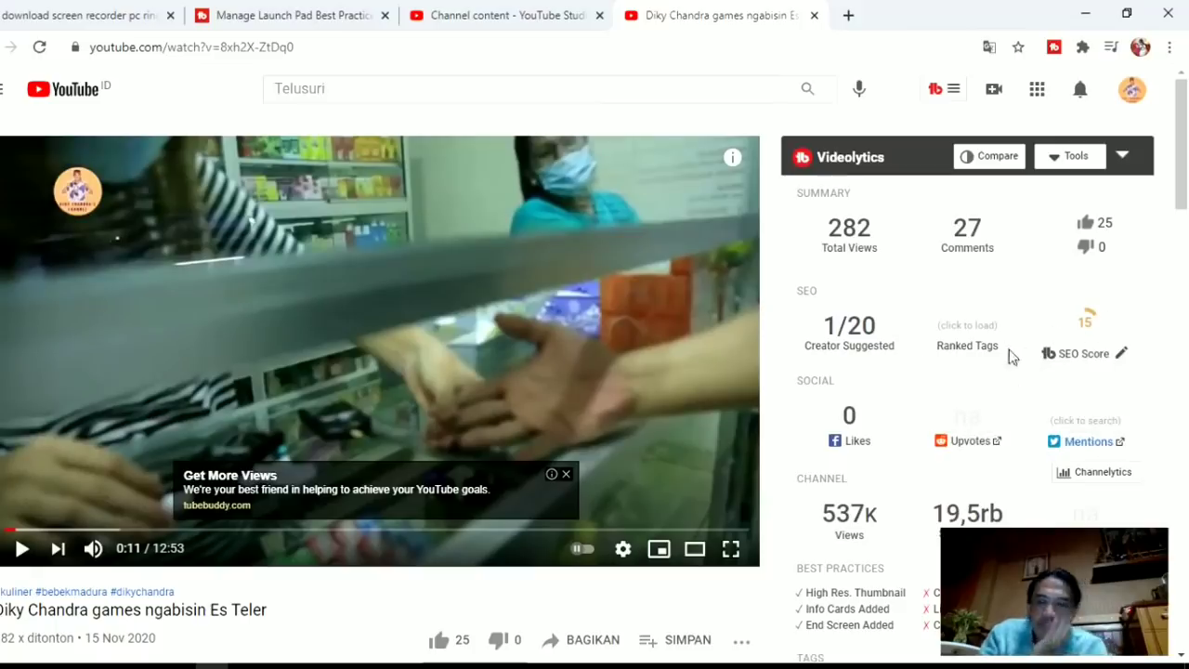
mouse_move(1059, 322)
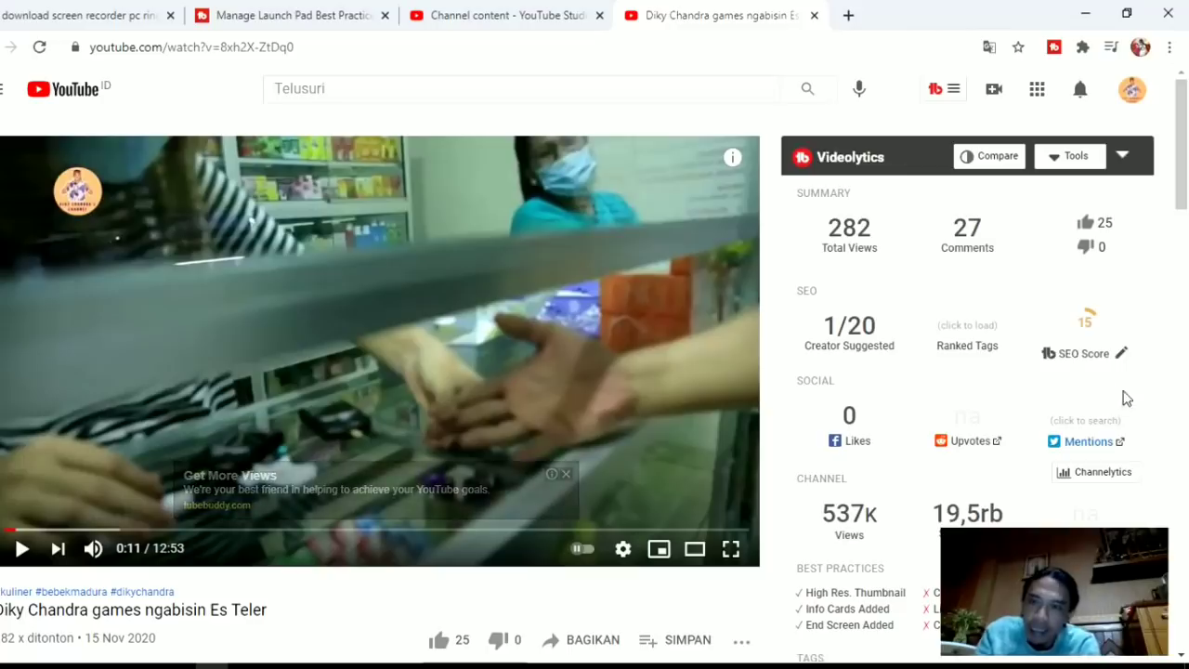
mouse_move(1122, 360)
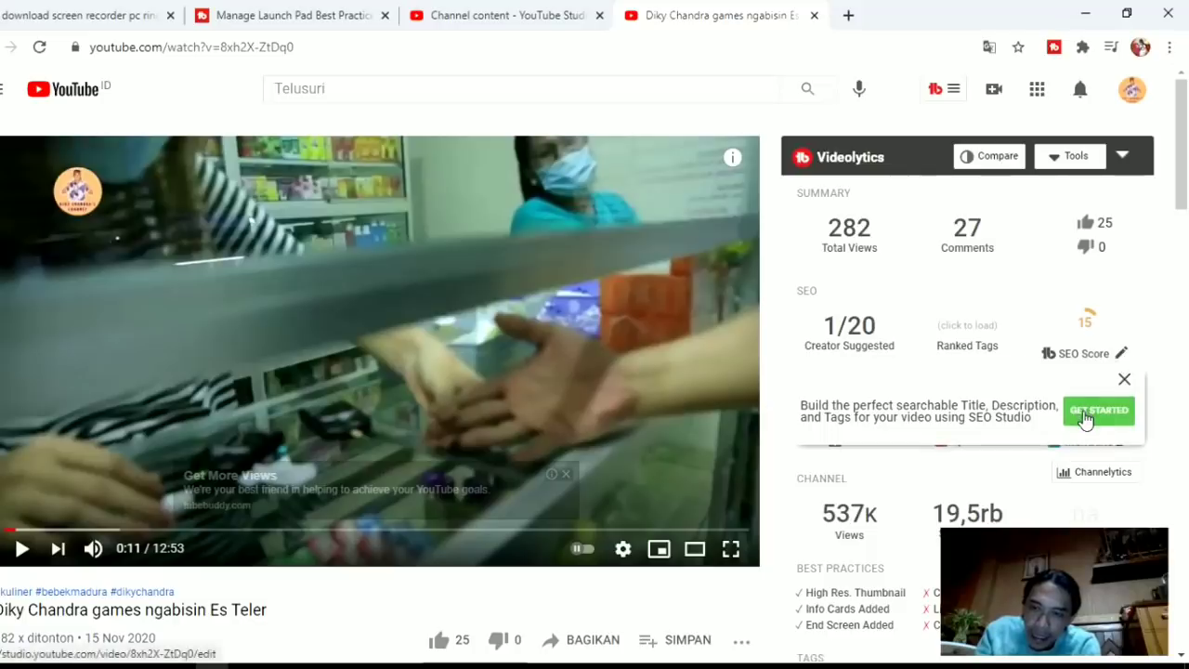
click(1085, 419)
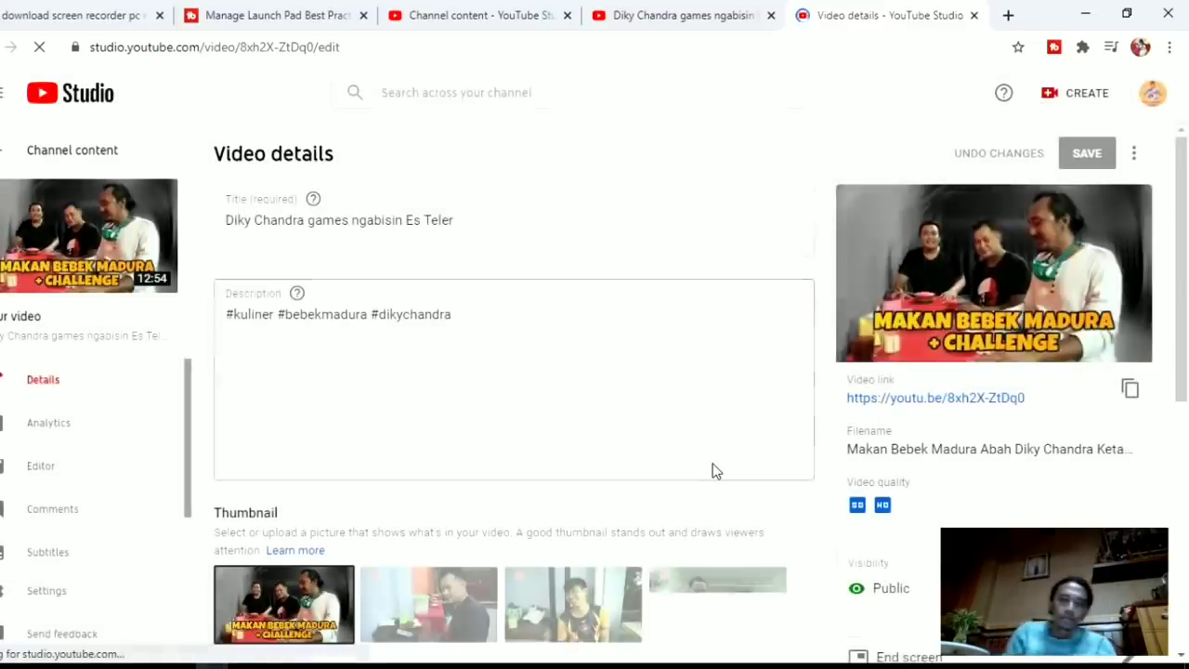
scroll(632, 360, down, 1)
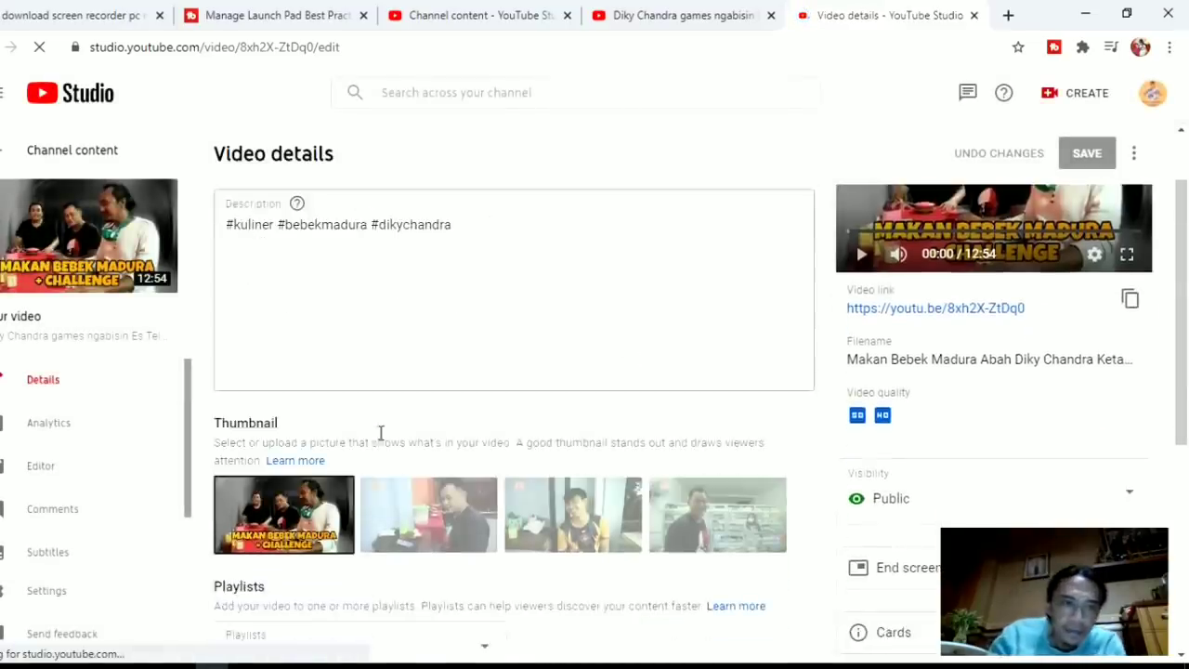
scroll(584, 359, up, 1)
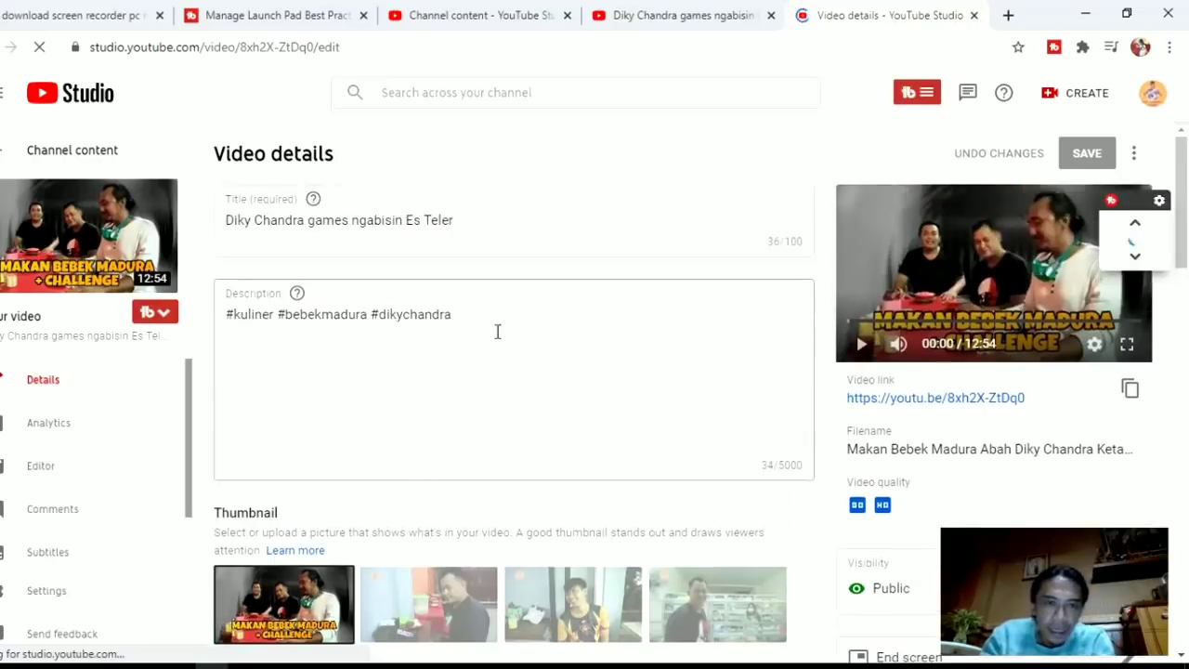
mouse_move(296, 293)
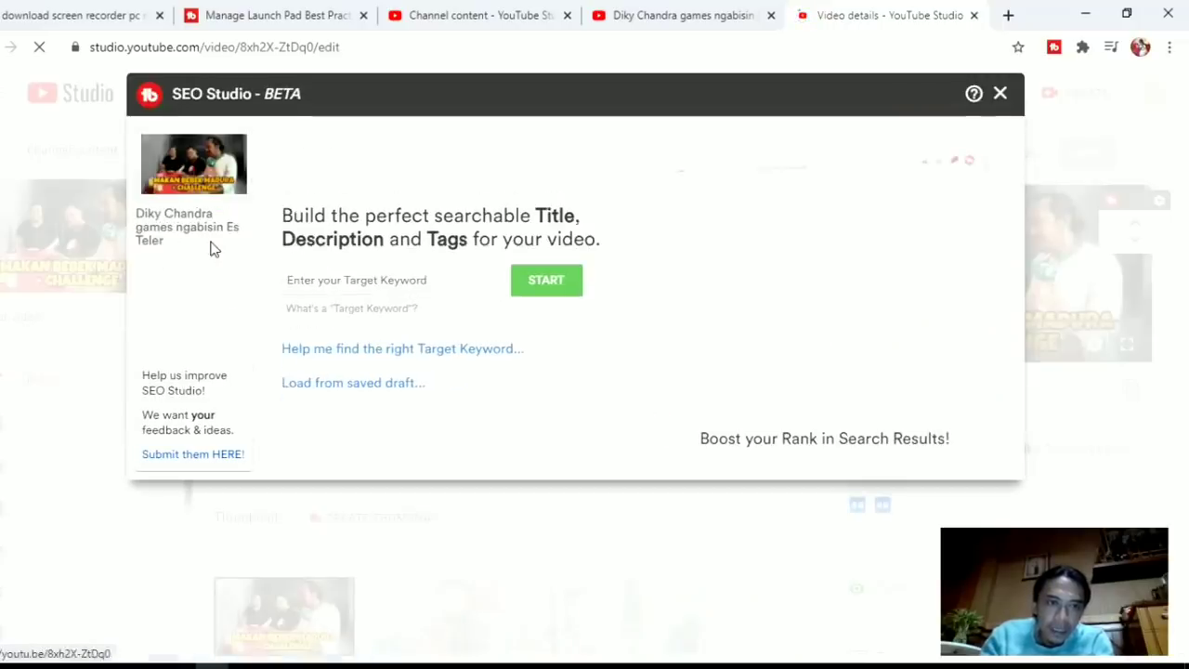
Set Es Teler as the target keyword and start the SEO analysis.
click(320, 289)
text(Es Teler)
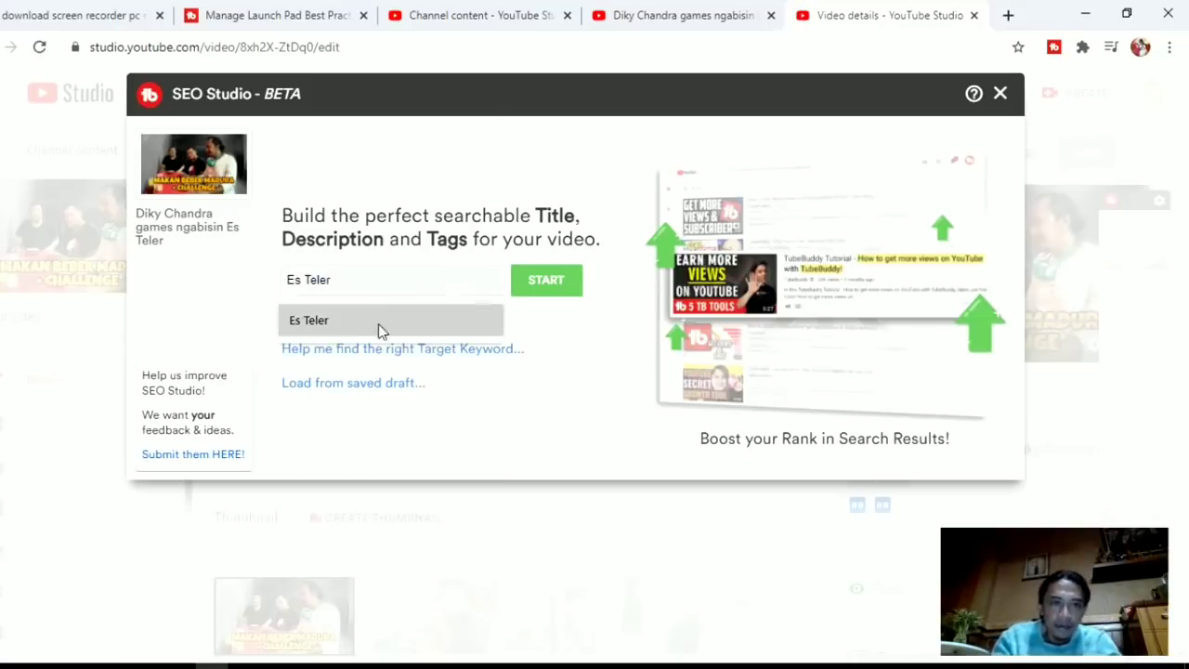
click(379, 323)
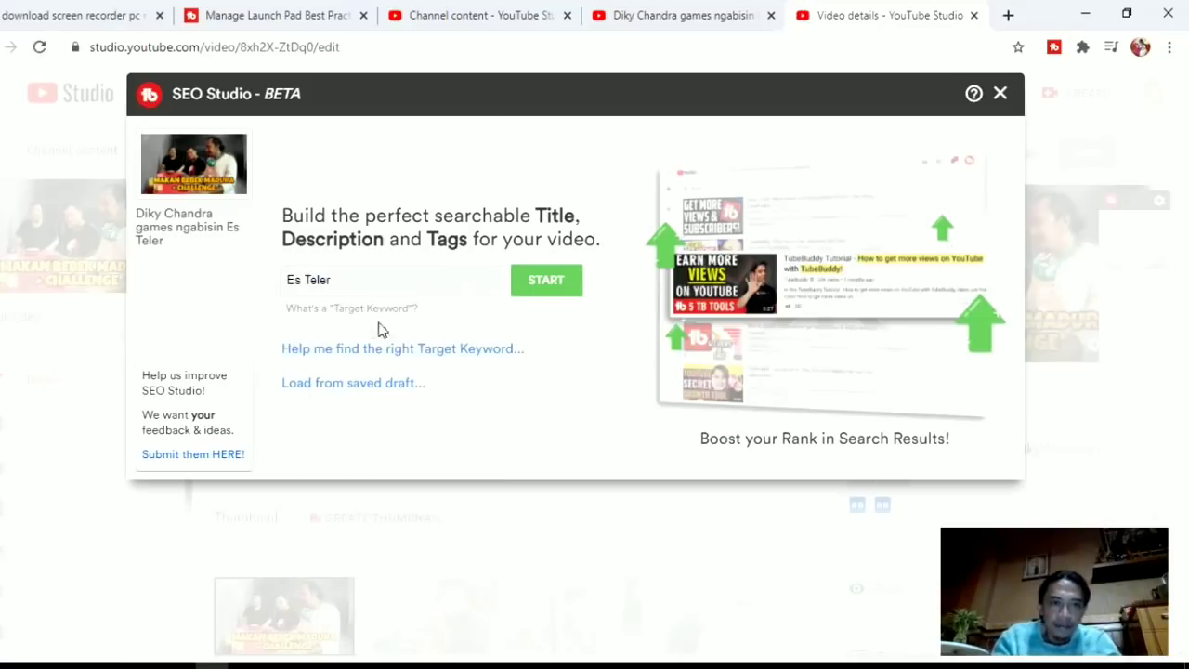
click(555, 290)
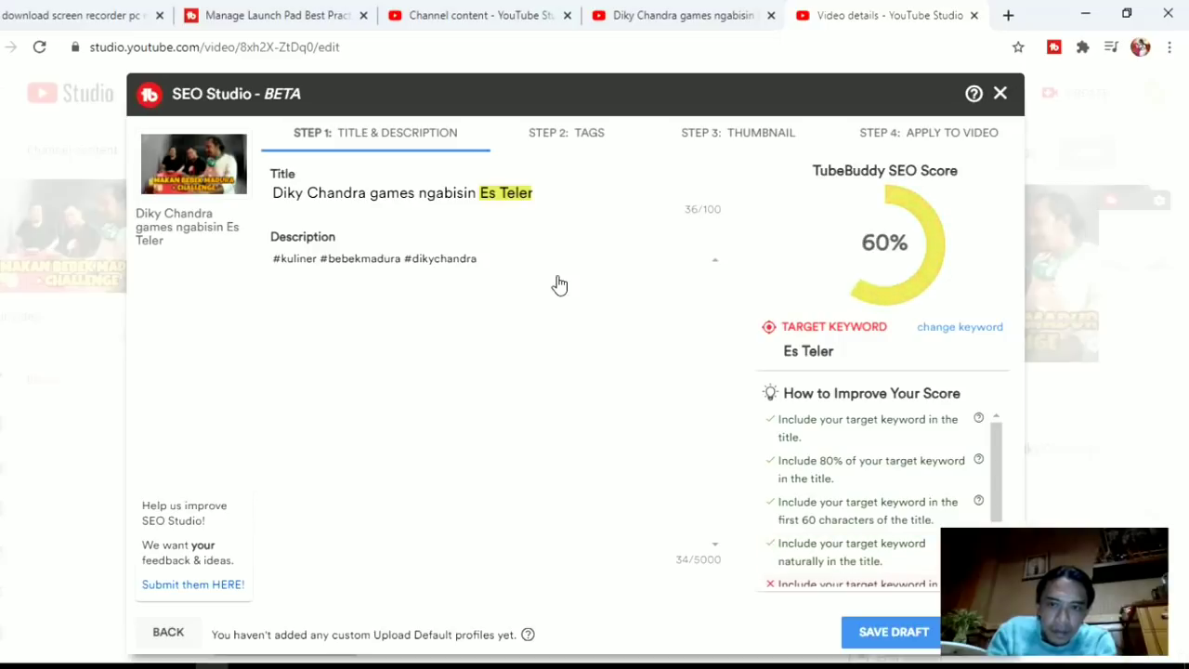
Capitalise the title to 'Diky Chandra Games Ngabisin Es Teler'.
drag(427, 192, 436, 192)
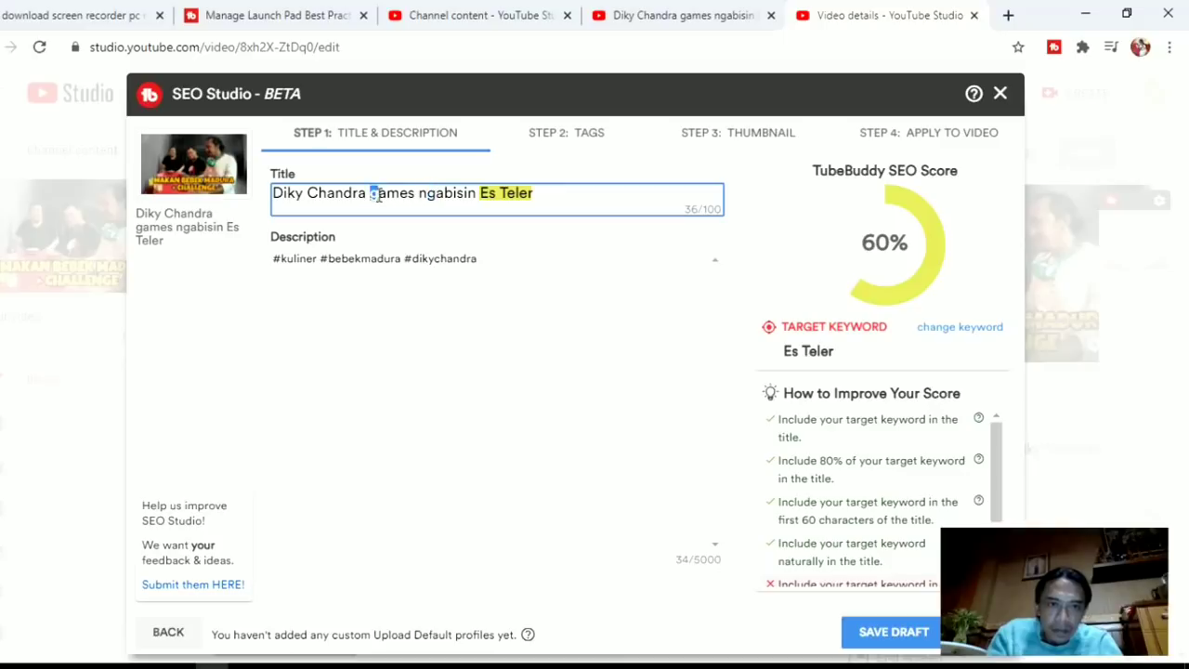
text(G)
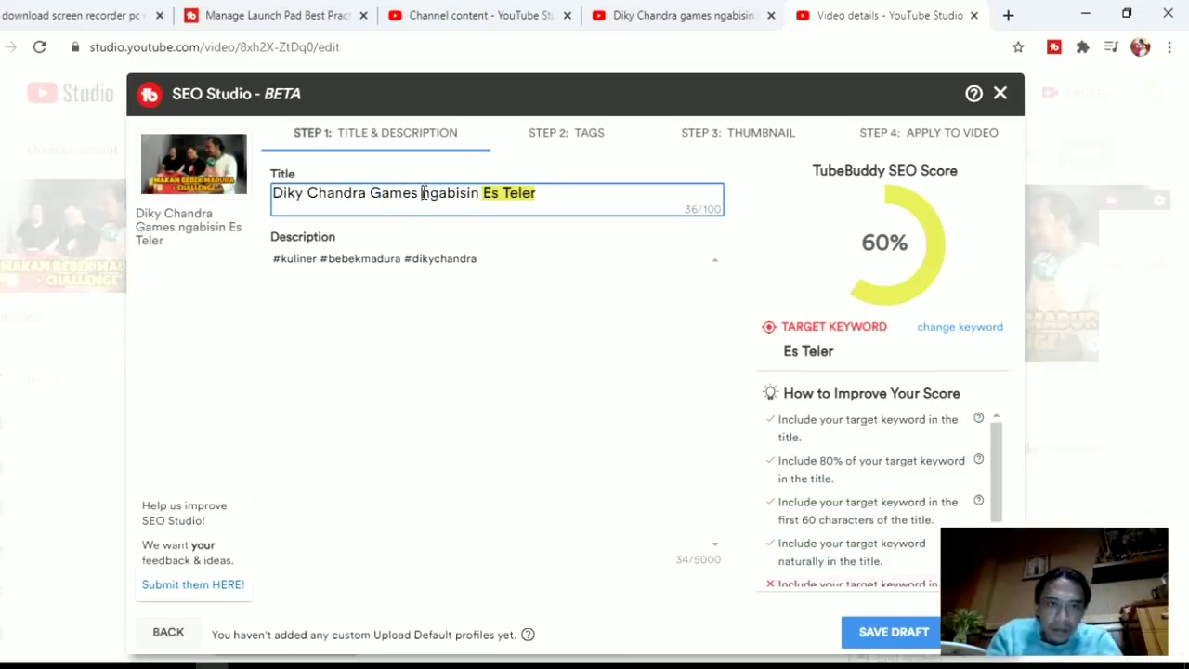
text(N)
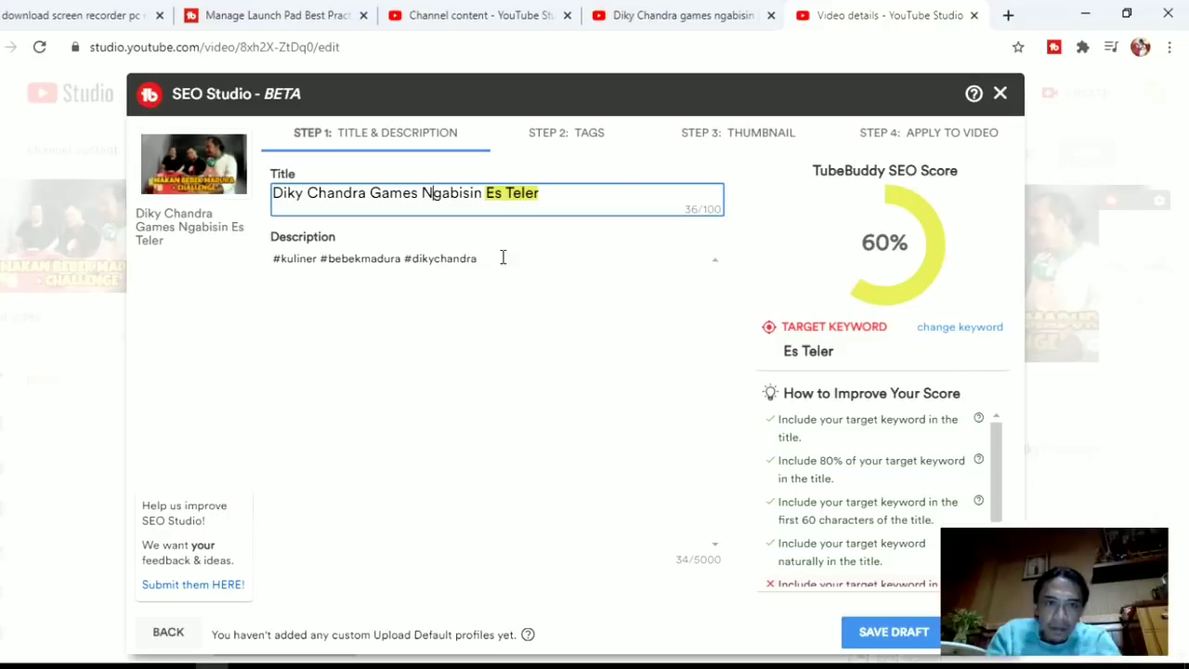
click(495, 267)
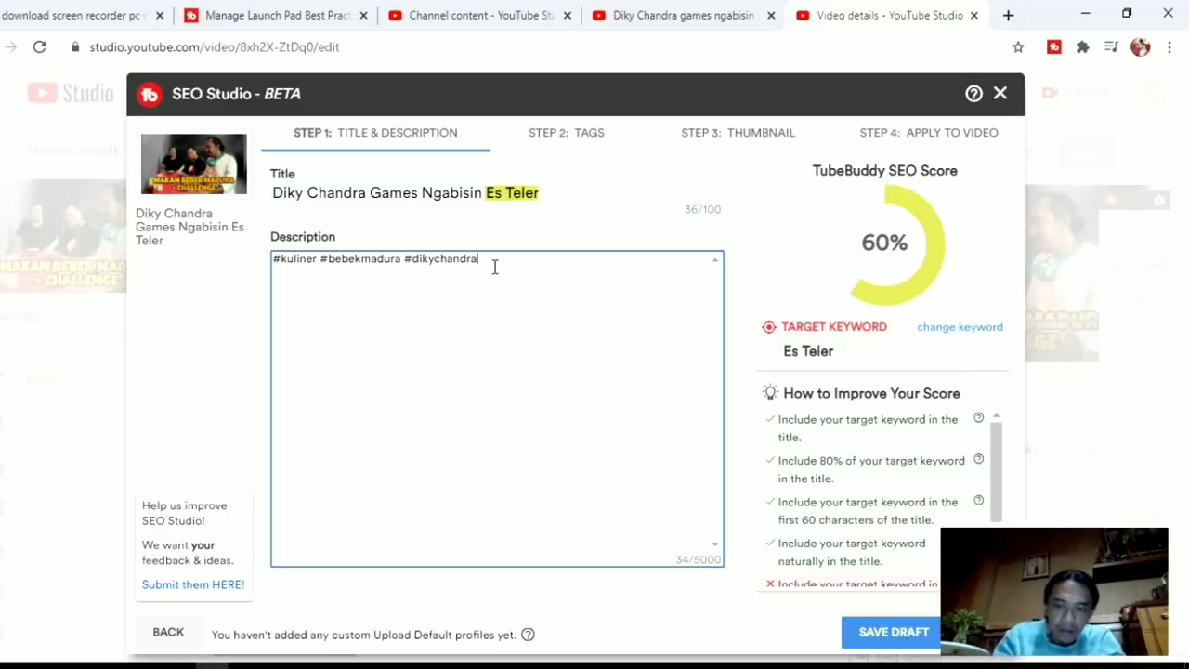
Write an Es Teler description ending 'minuman Es Teler.' and delete the trailing hashtags.
text(Es Teler)
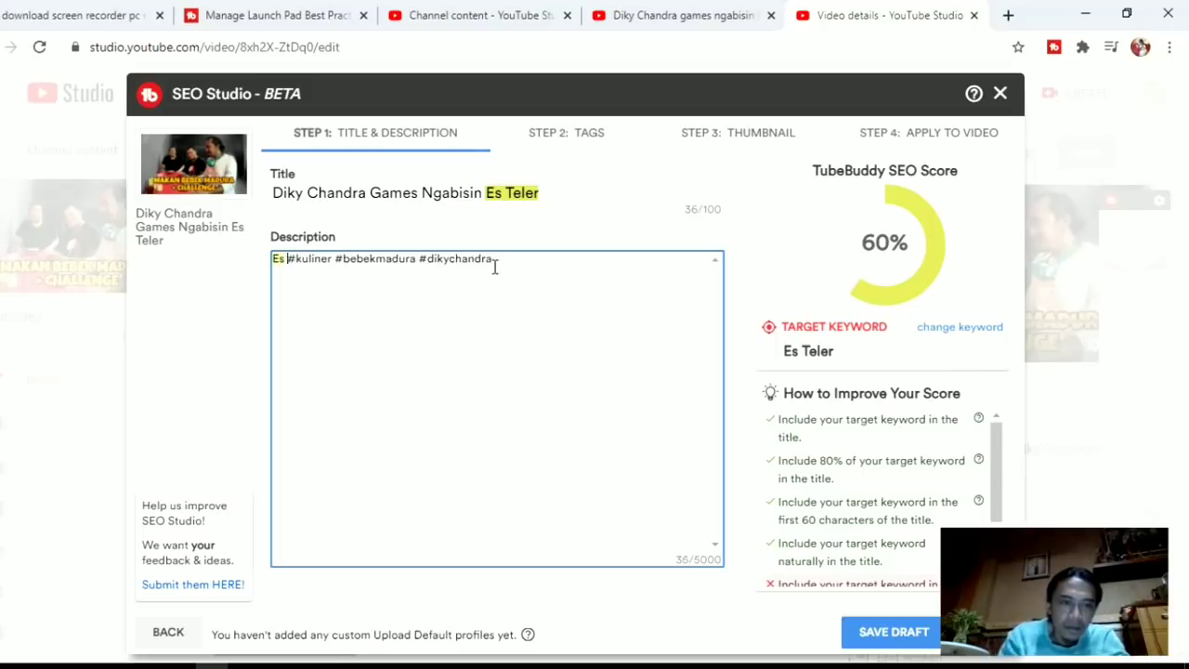
text( adalah salah )
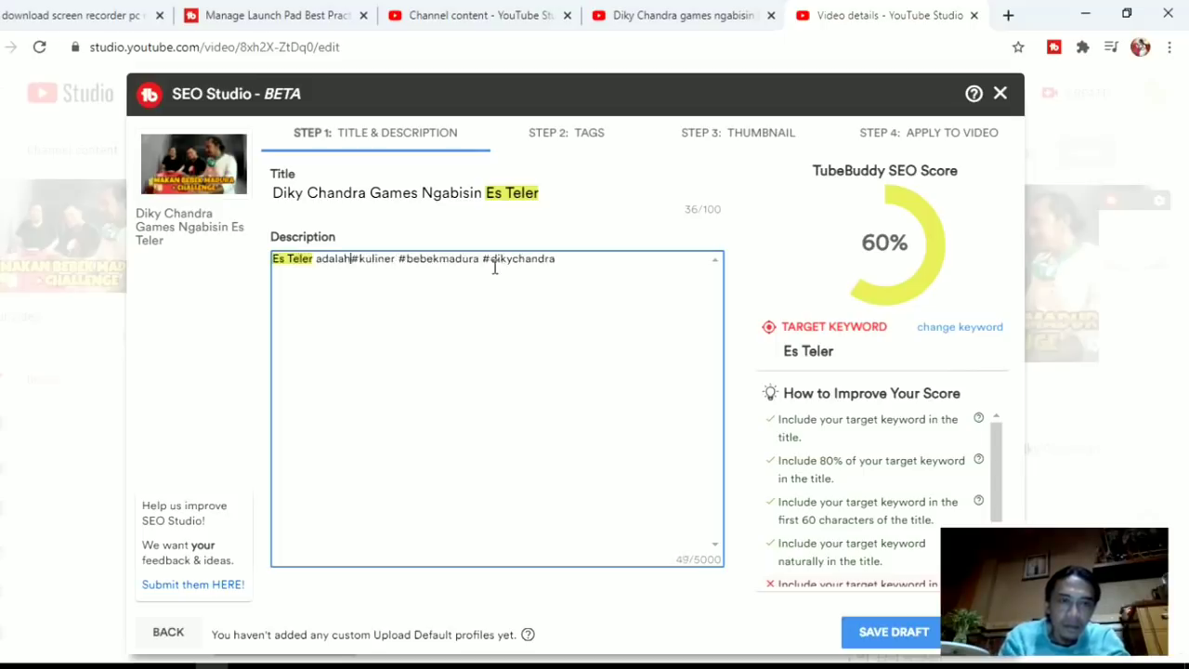
text(satu minuman)
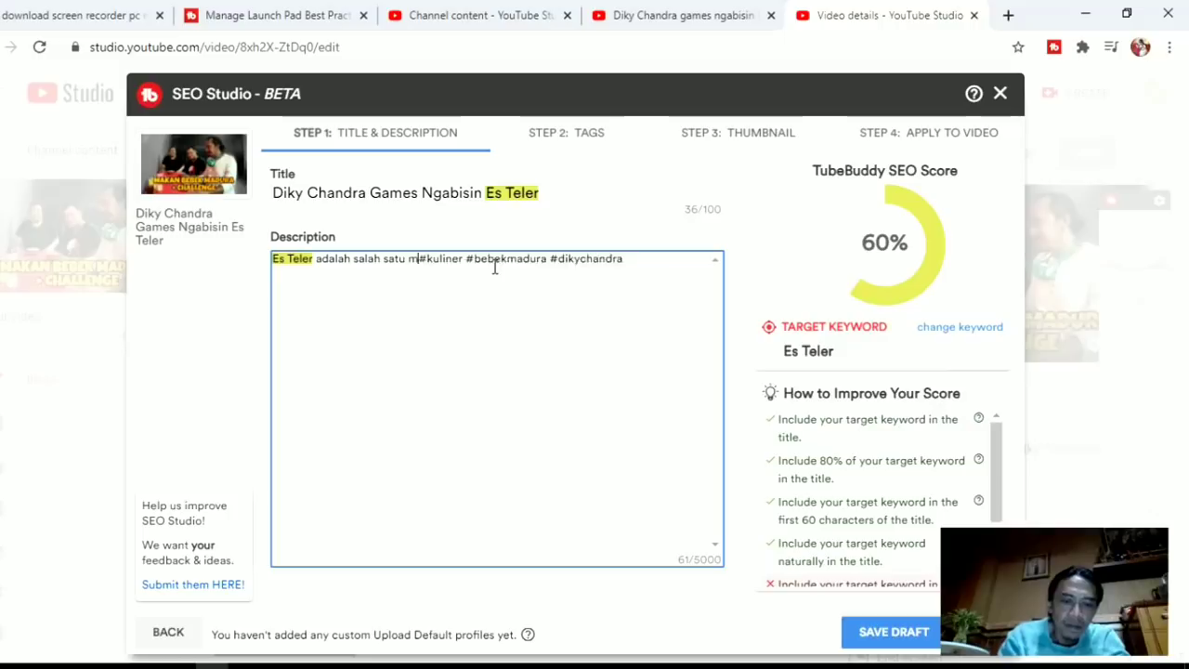
text( kesukaan om )
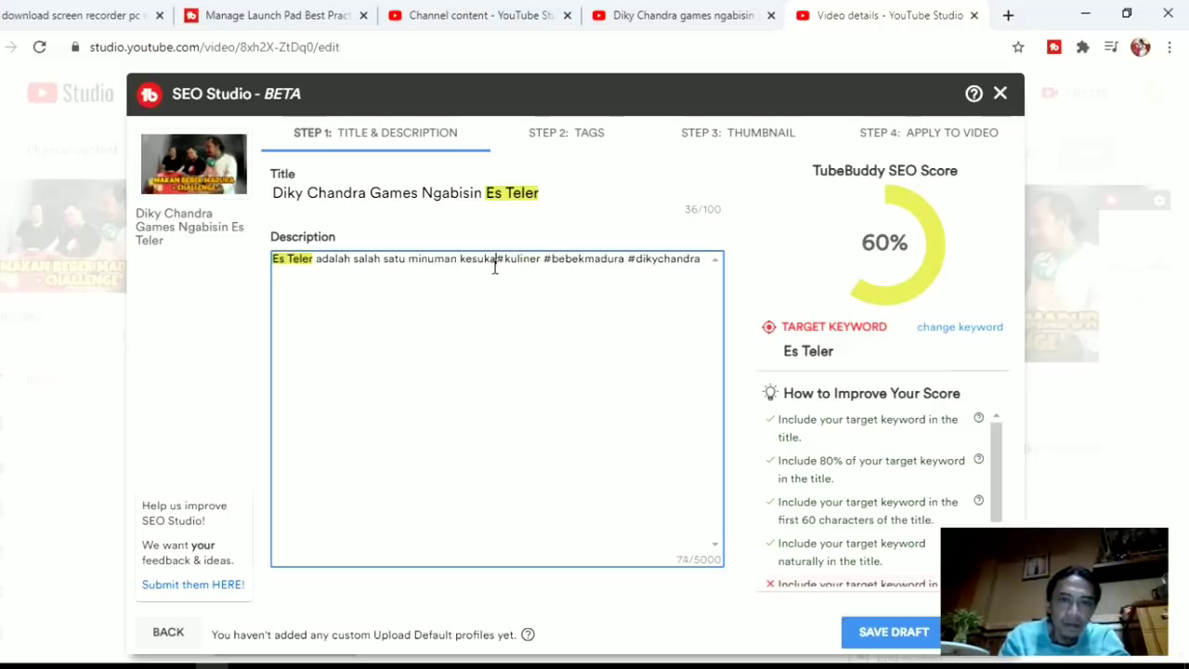
text(Bocor)
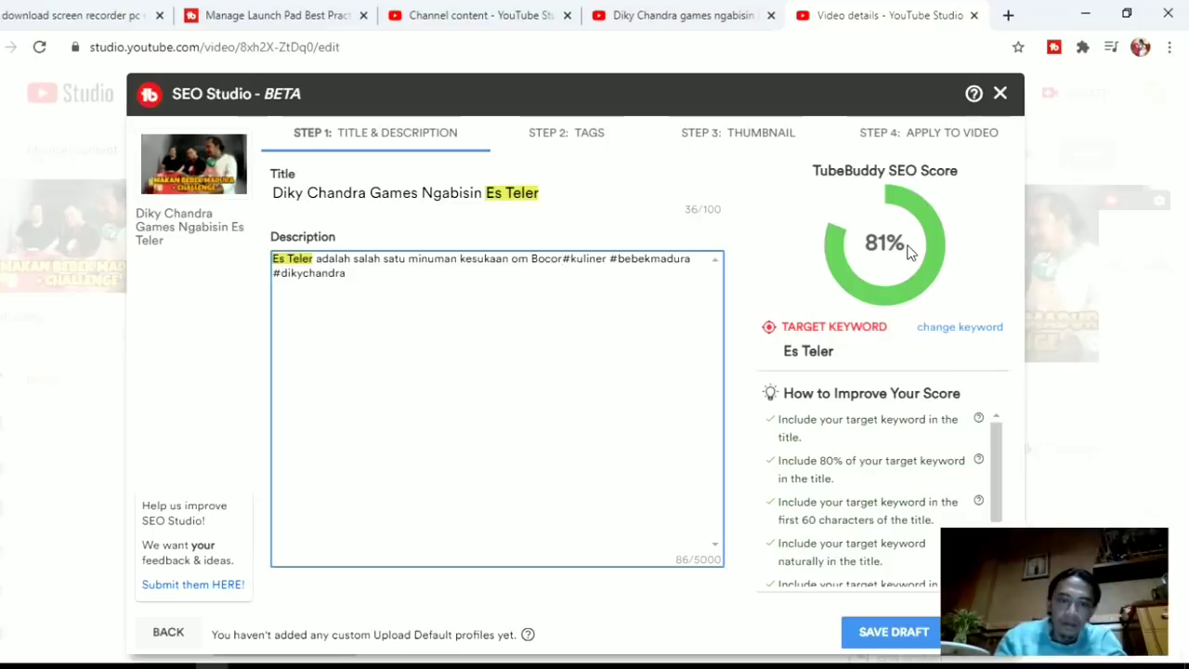
text(, saat )
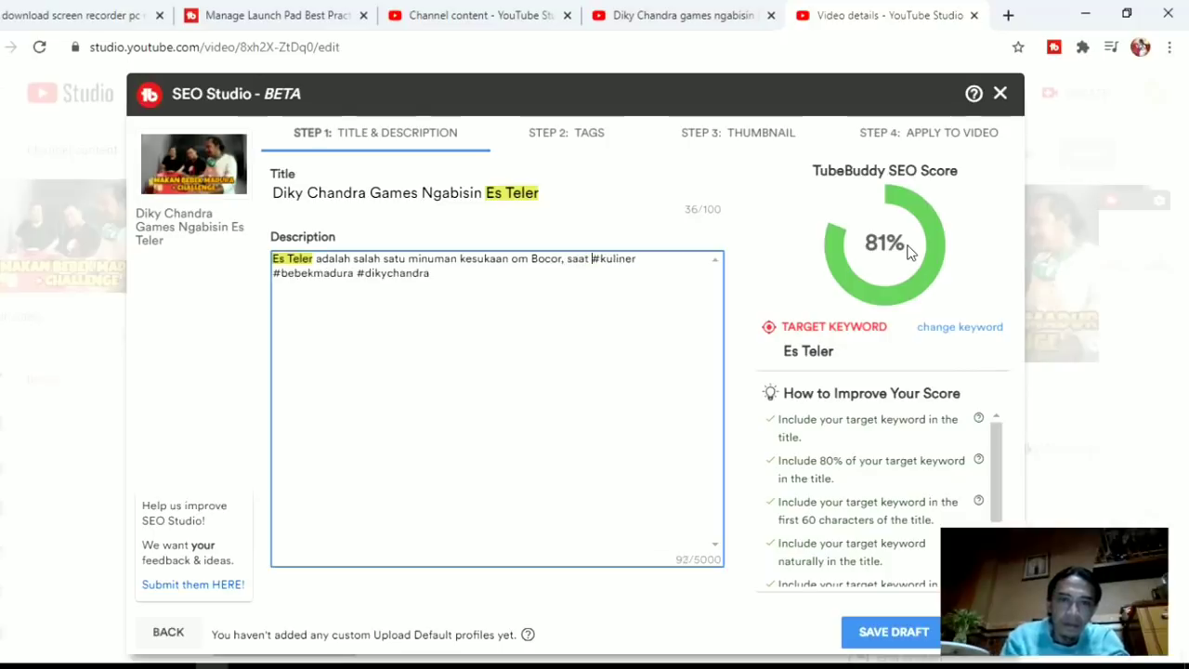
text(jalan2 bersama)
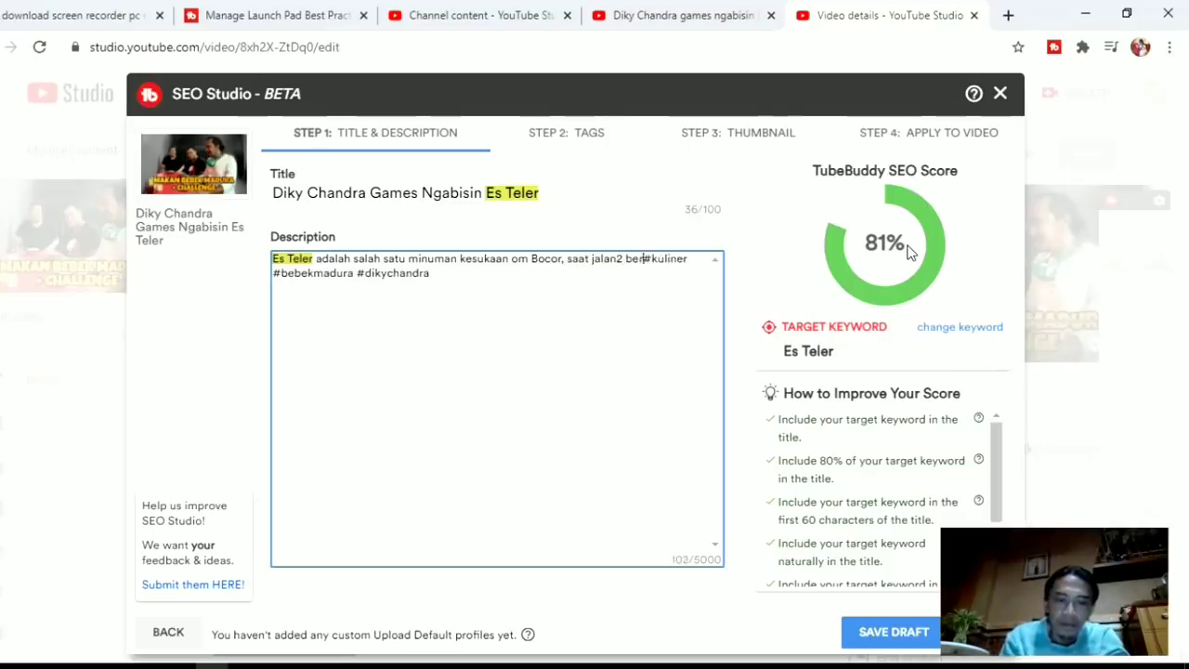
text( rudi Pu)
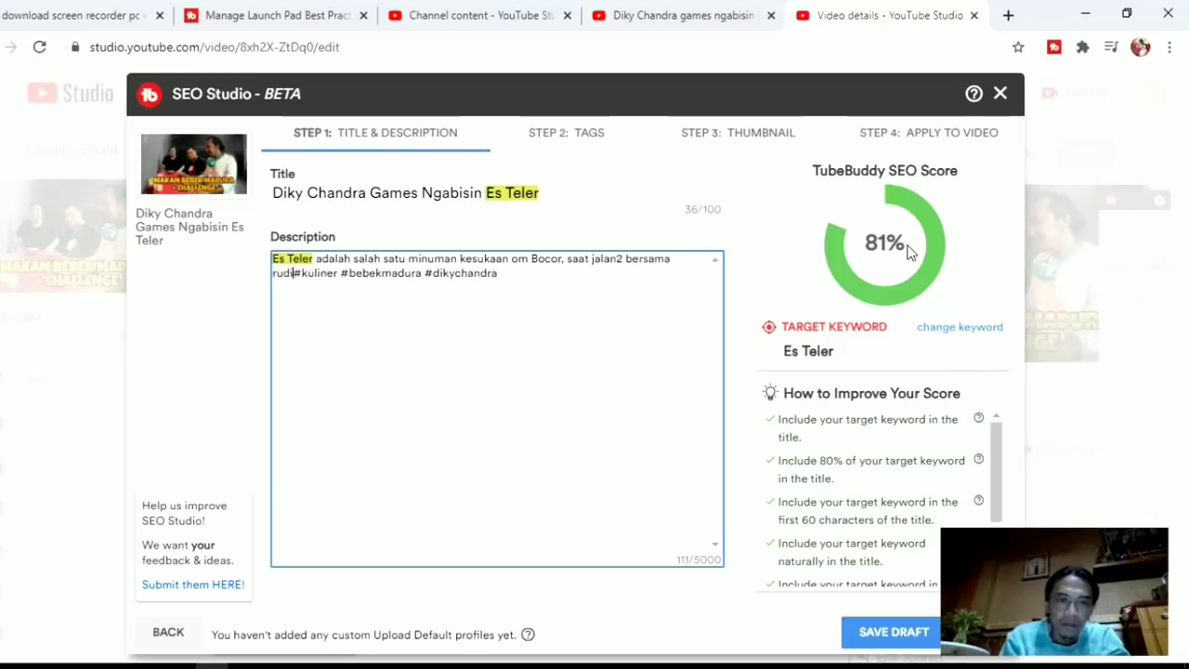
text(tra Petir dan)
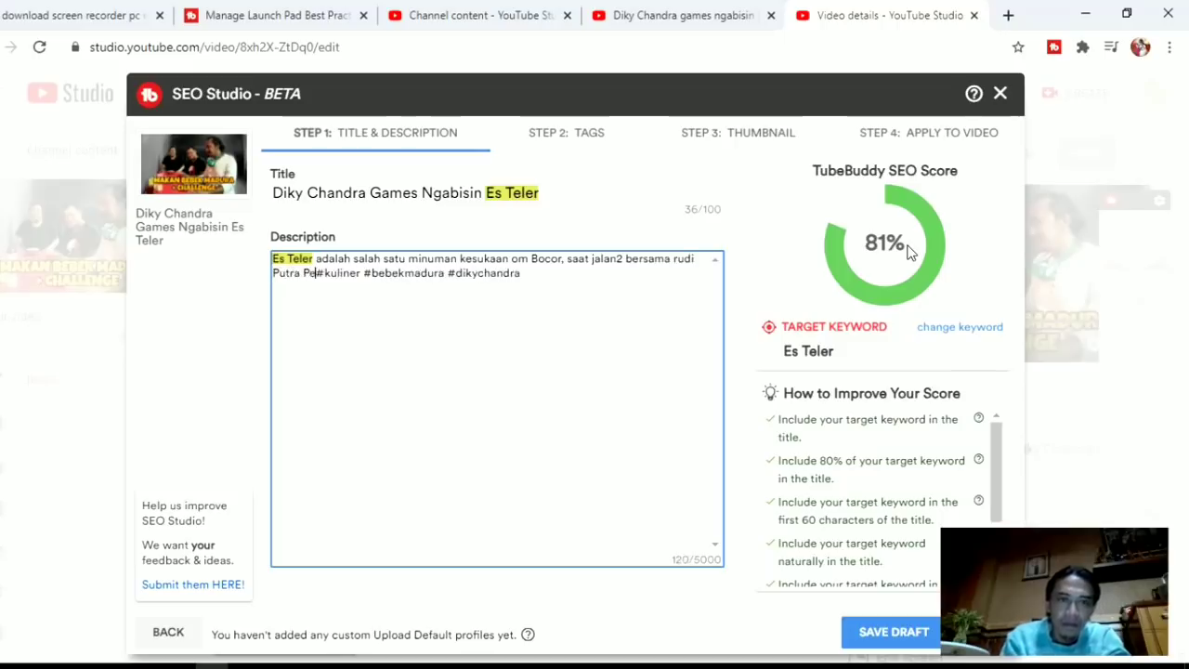
text( Cecep Gao)
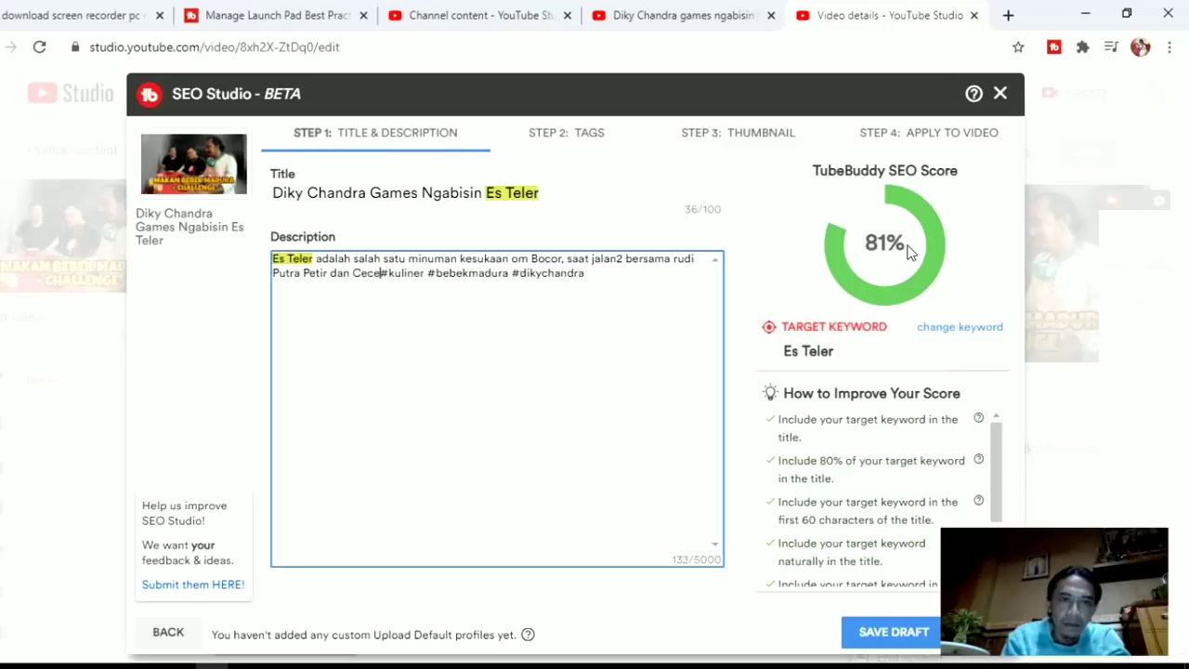
text(s )
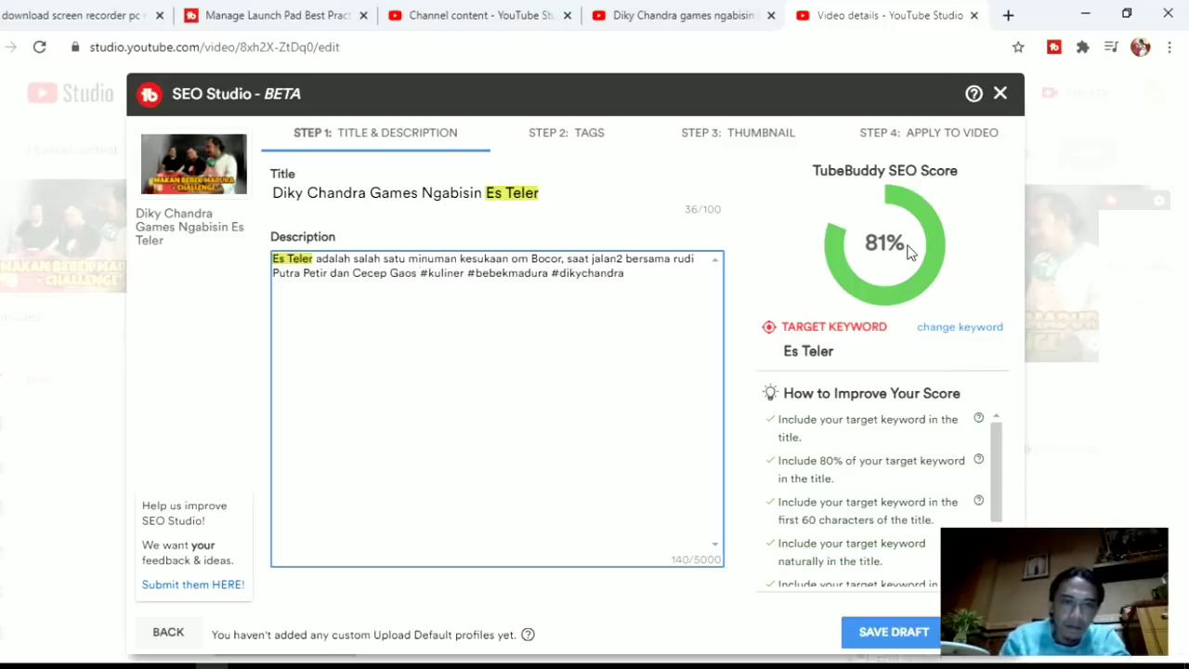
text(kami mencoba )
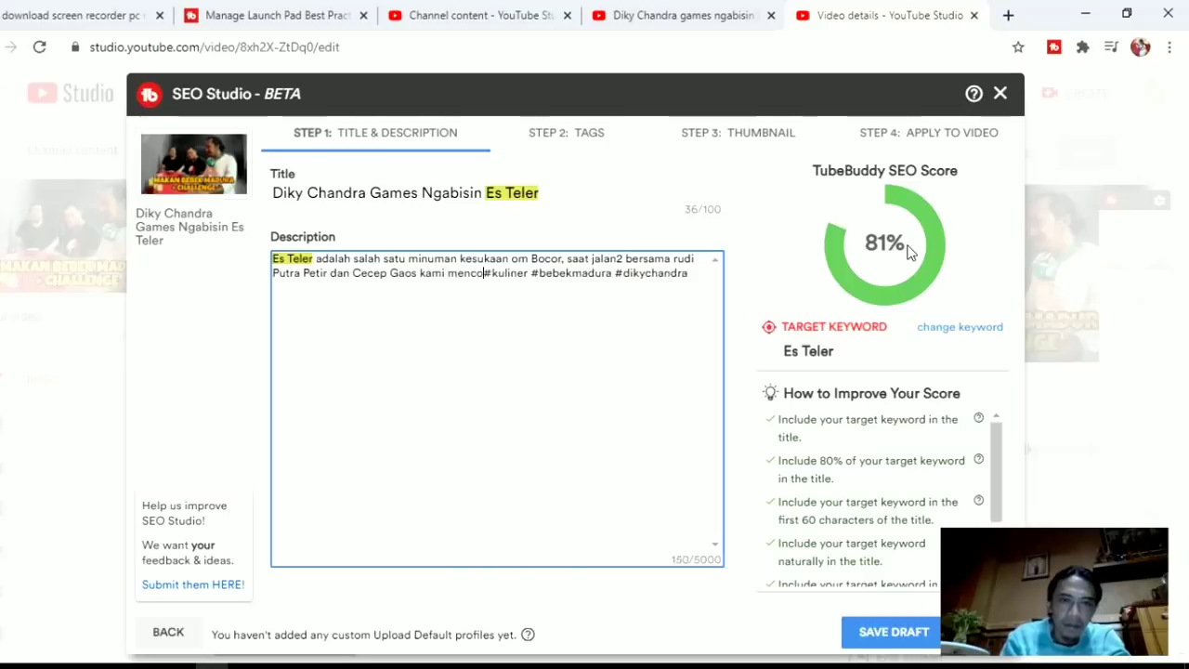
text(untuk )
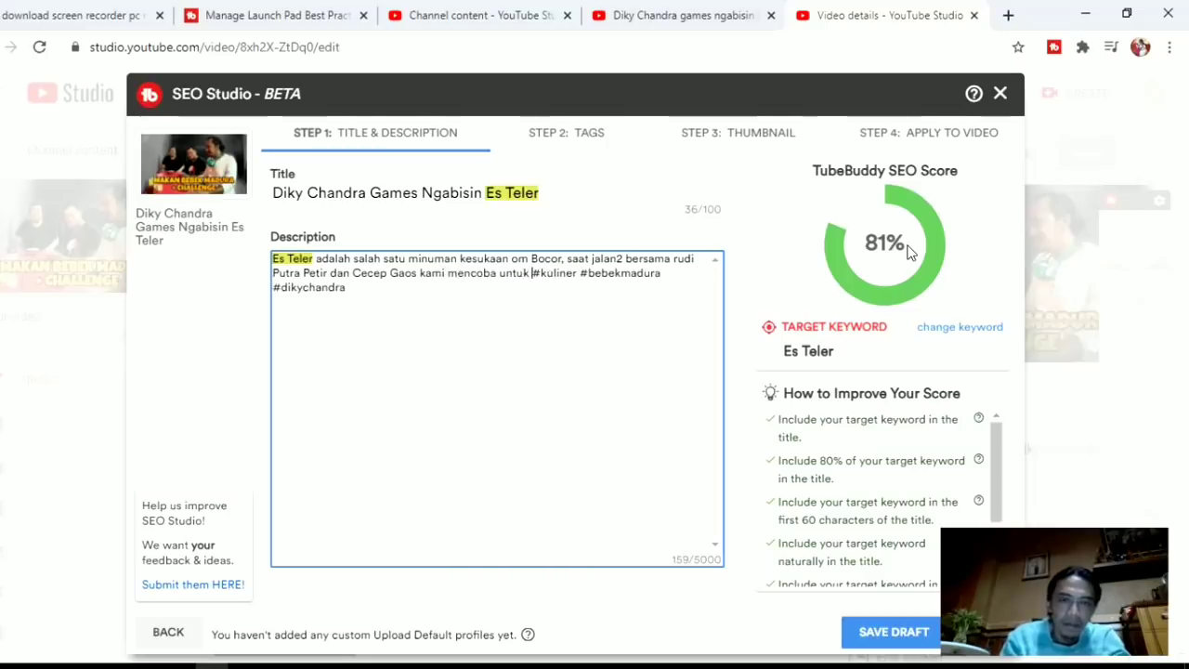
text(main games )
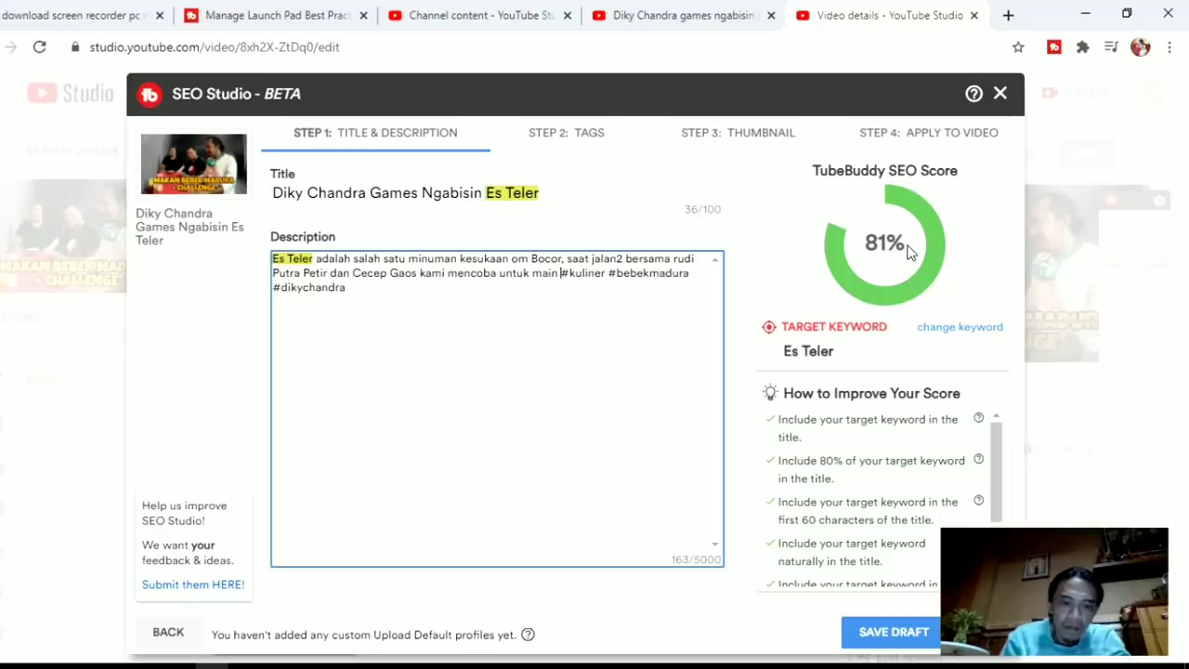
text(dengan media)
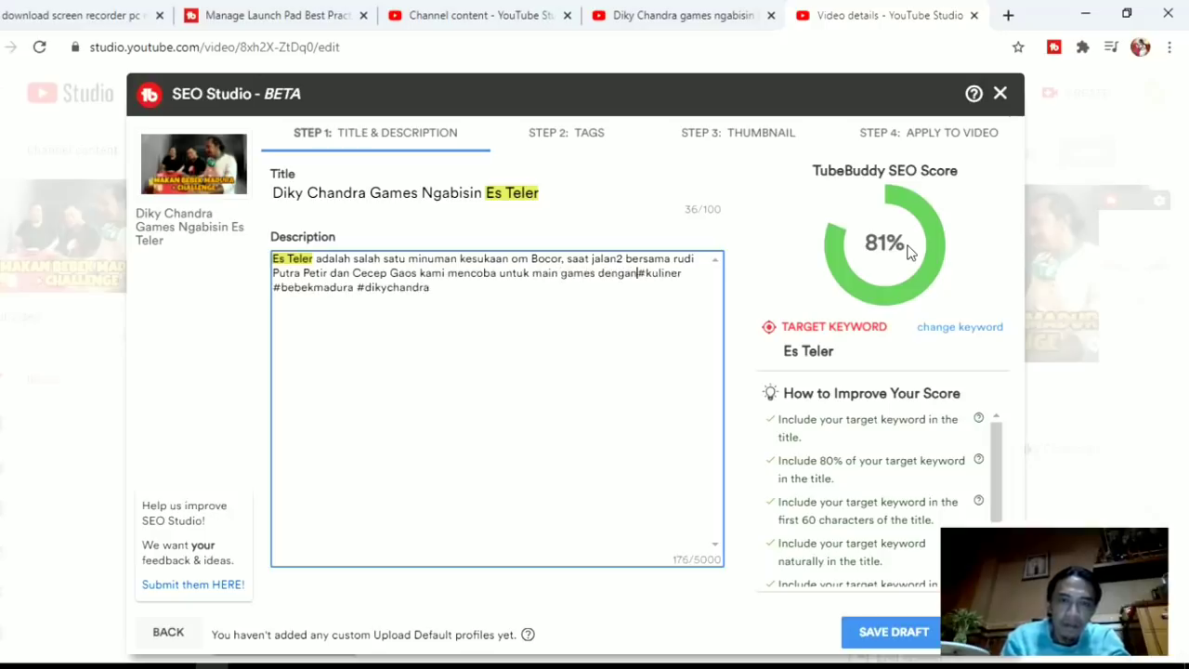
text( minuman)
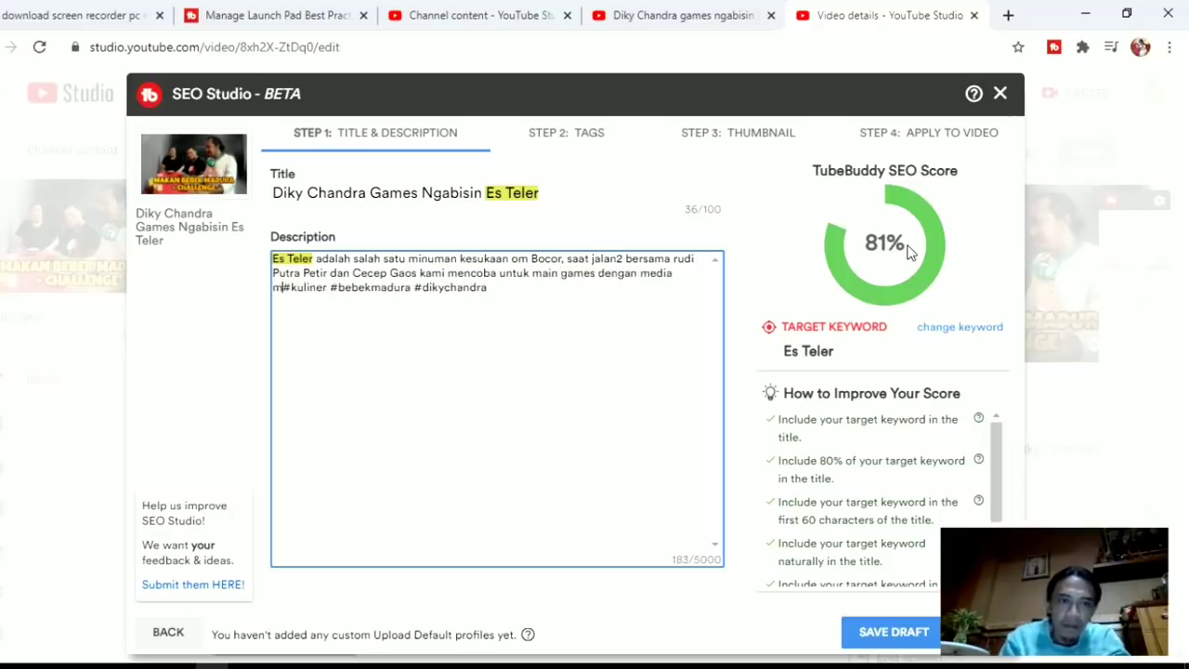
text( Es Tele)
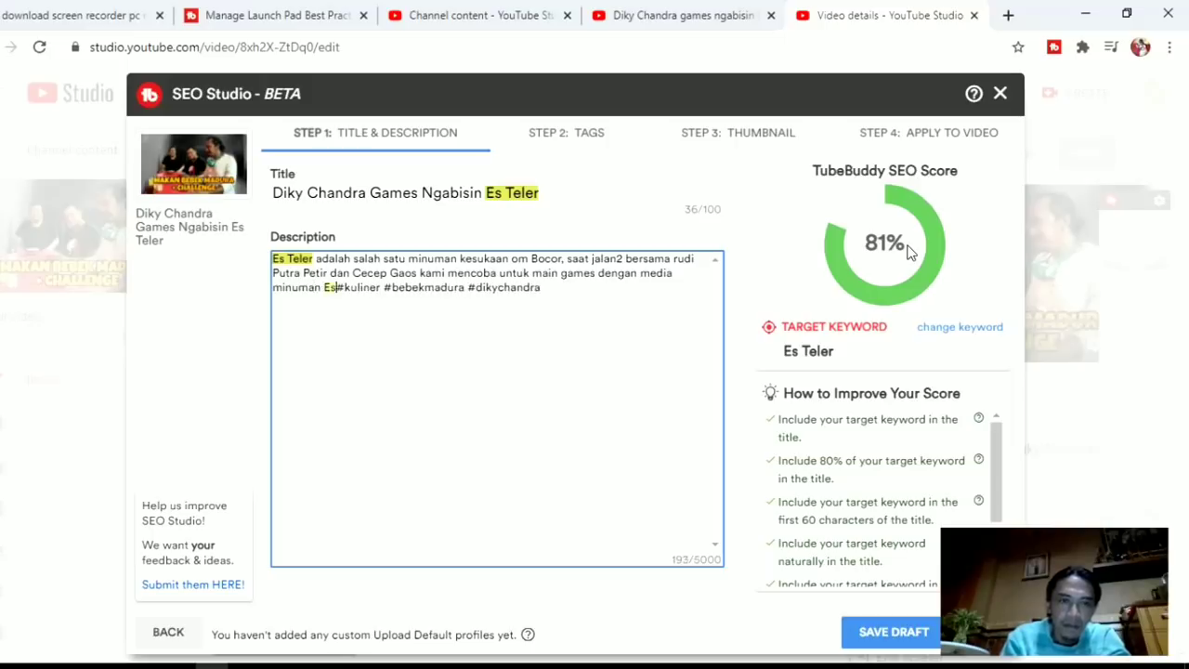
text(r)
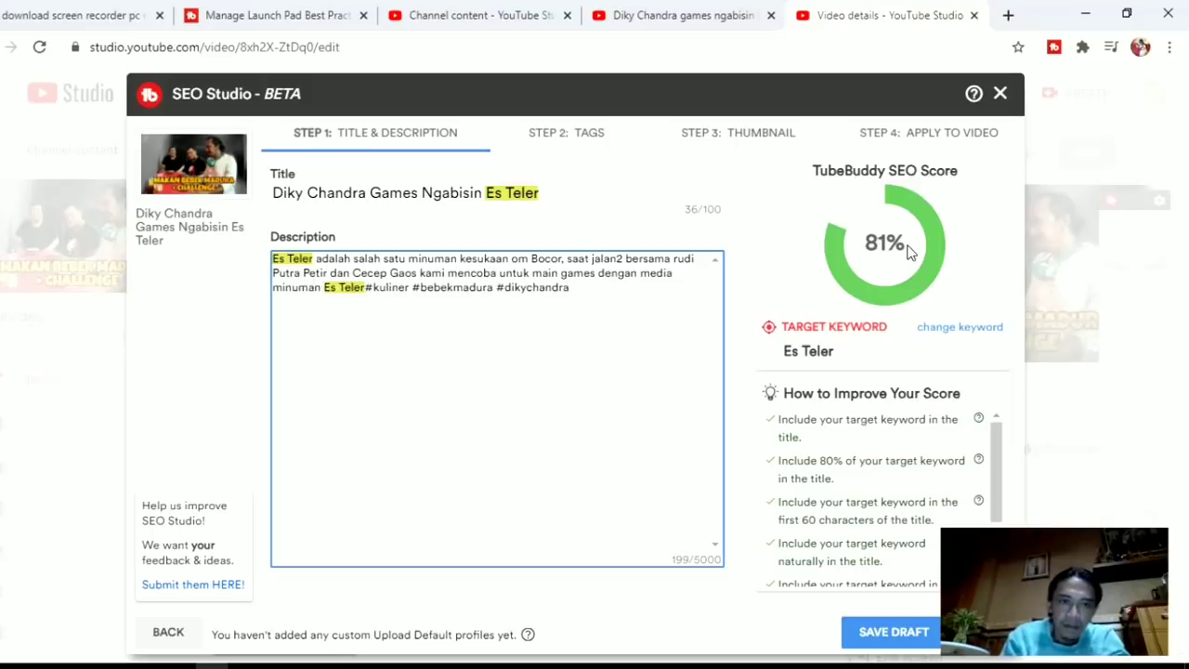
text(.)
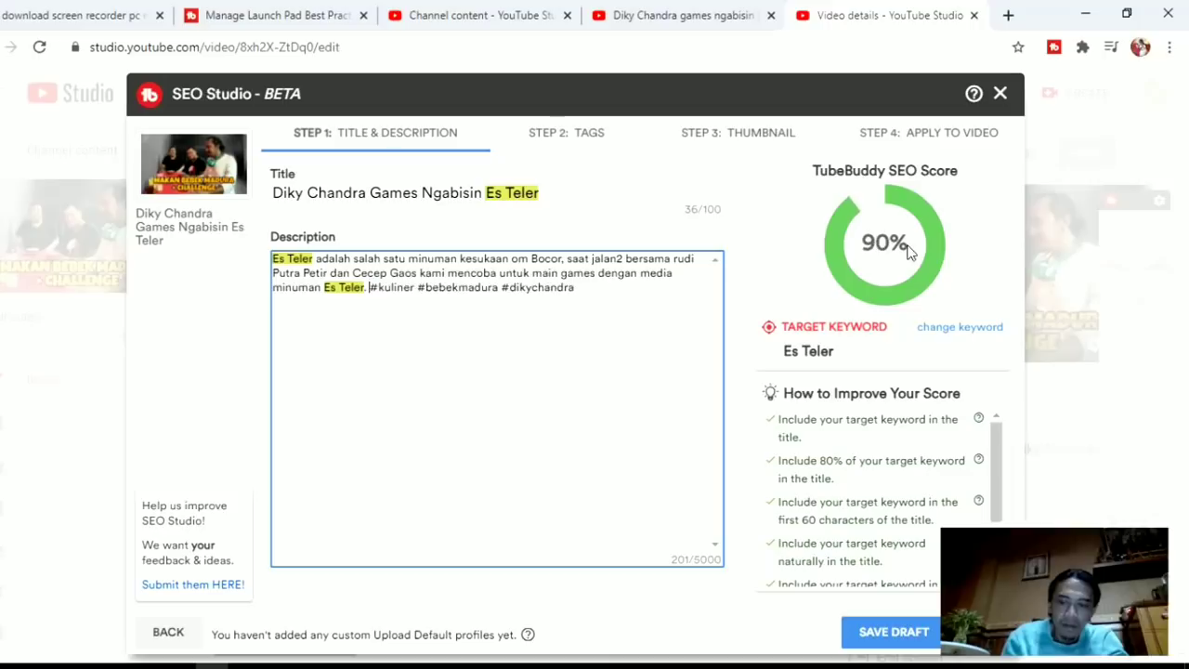
key(shift+End)
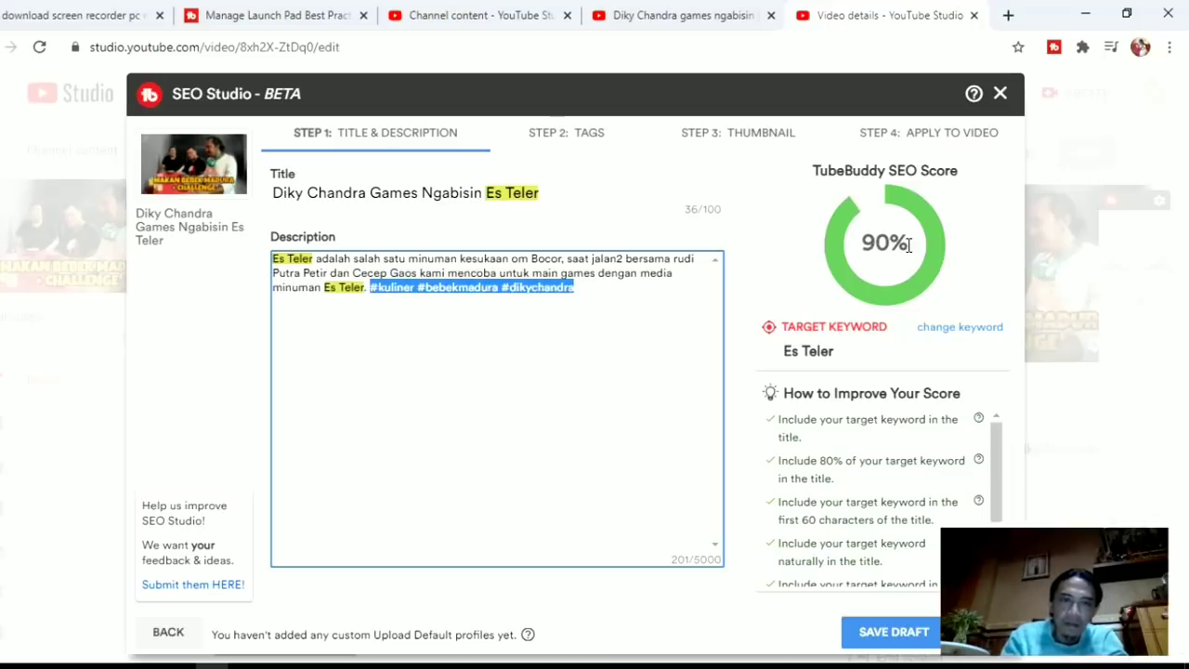
key(BackSpace)
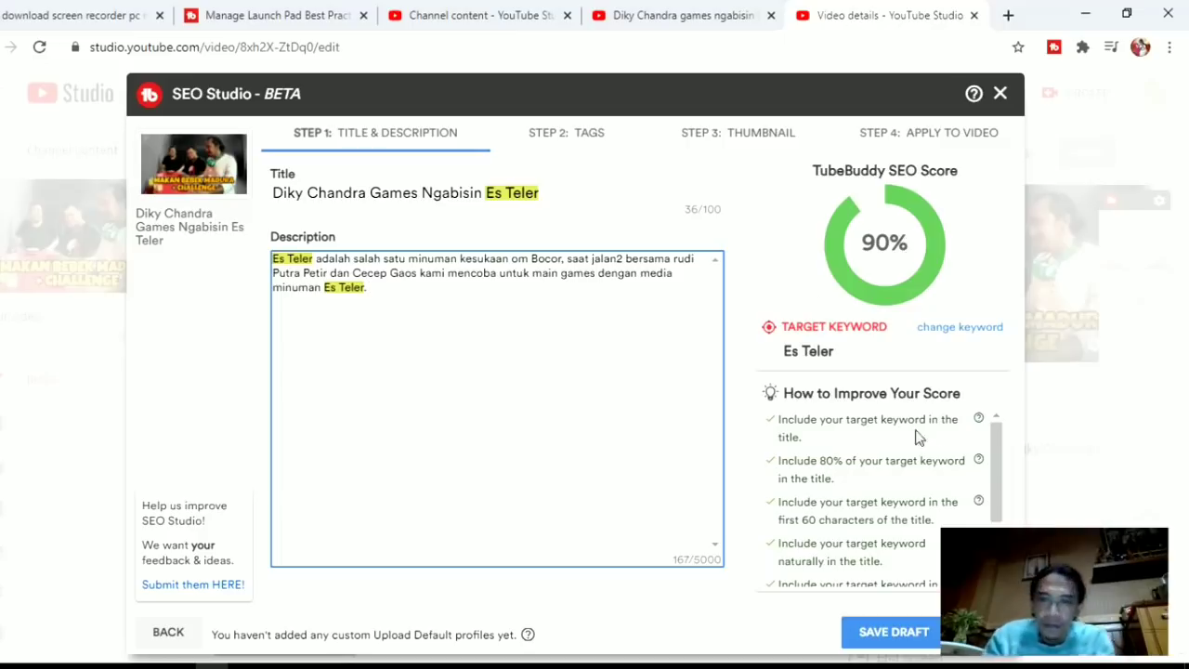
scroll(905, 458, down, 1)
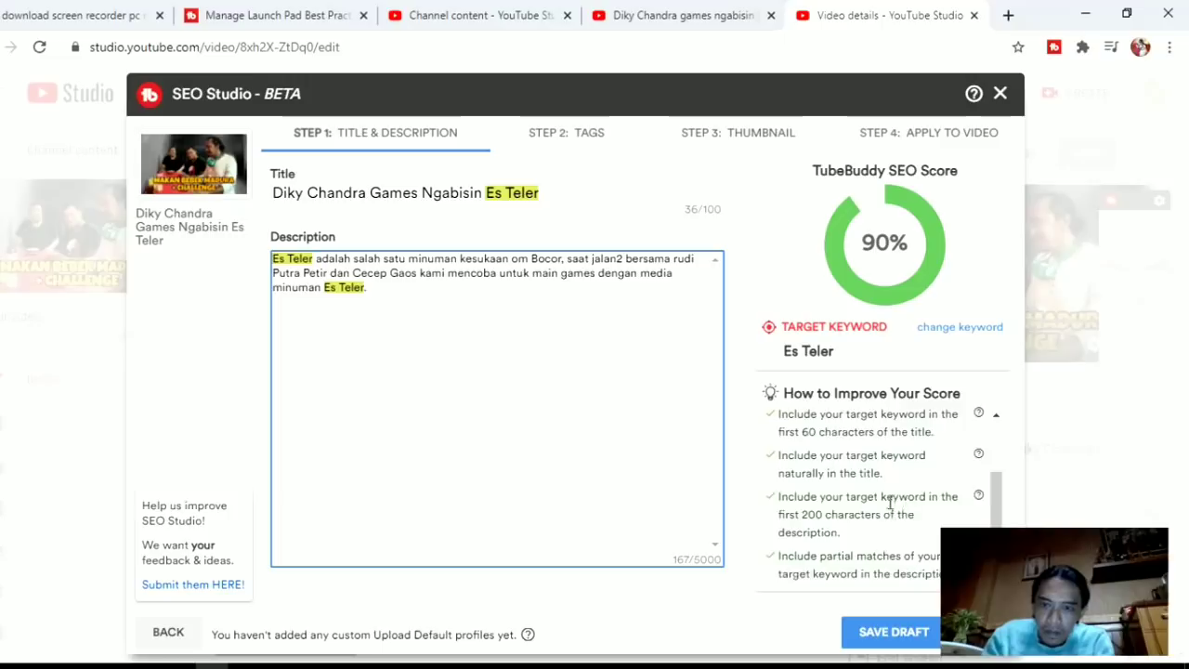
scroll(863, 498, up, 1)
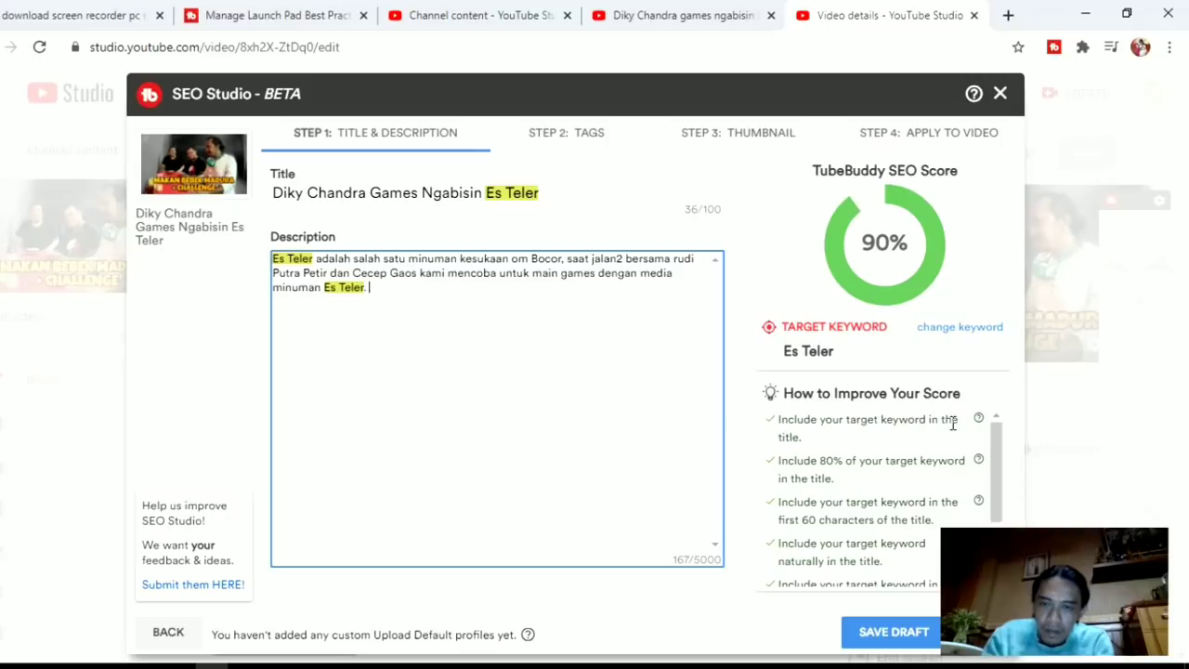
scroll(938, 492, down, 2)
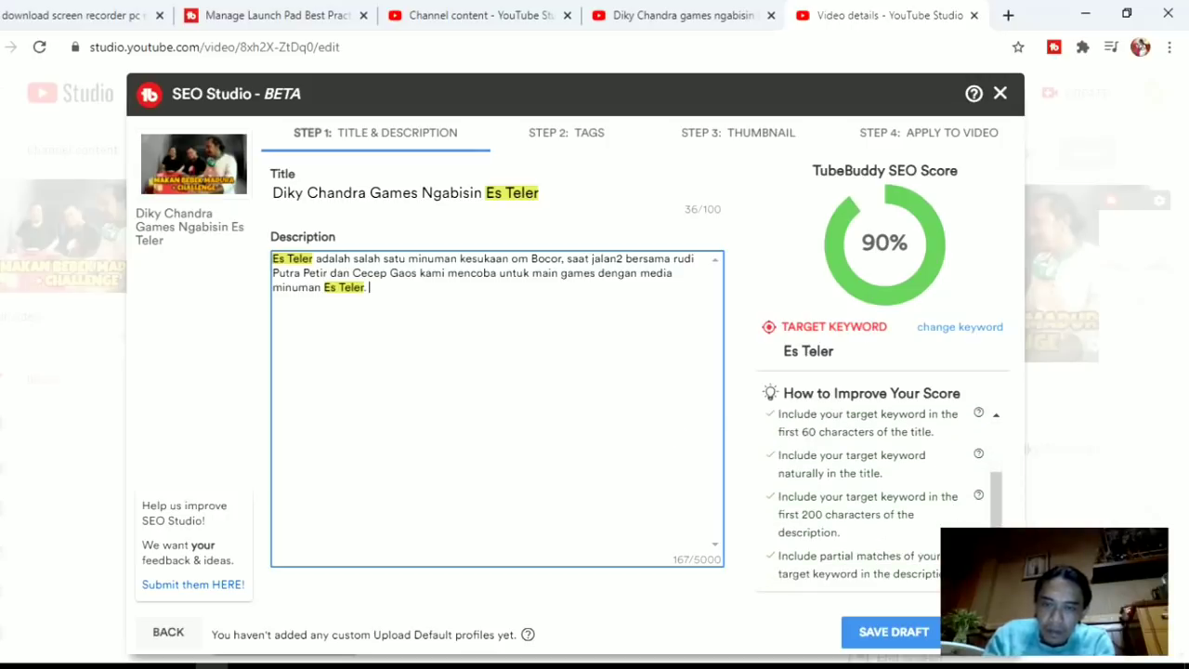
click(565, 132)
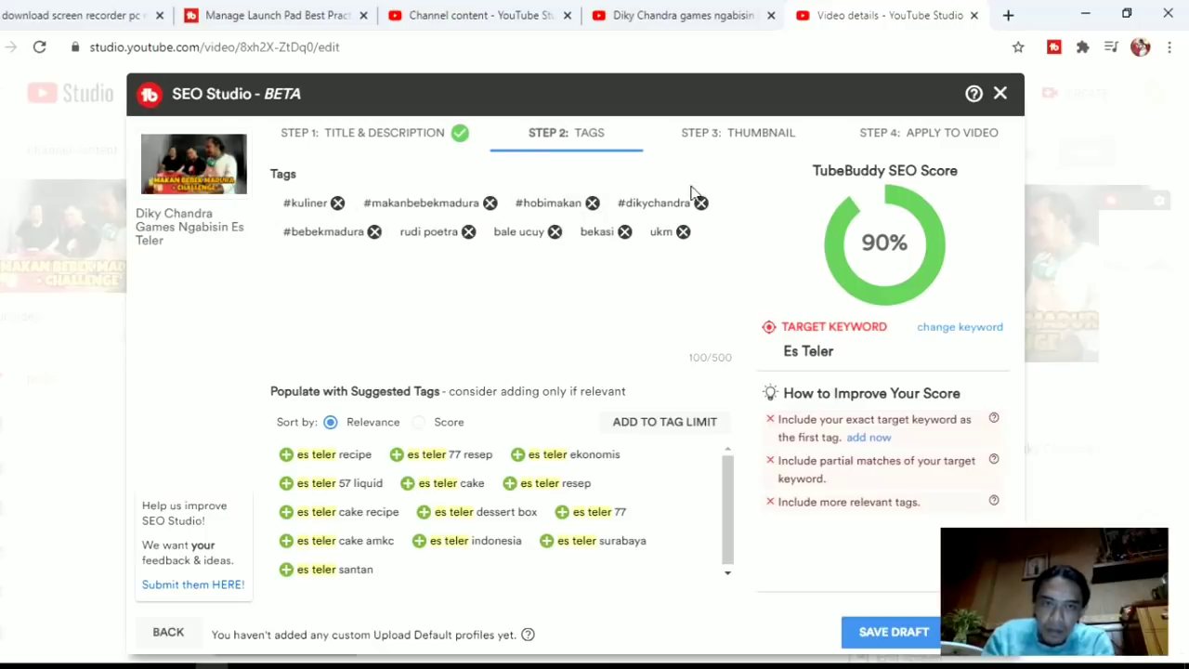
Add Es Teler as the first tag and fill the tag limit with suggested es teler tags.
click(866, 438)
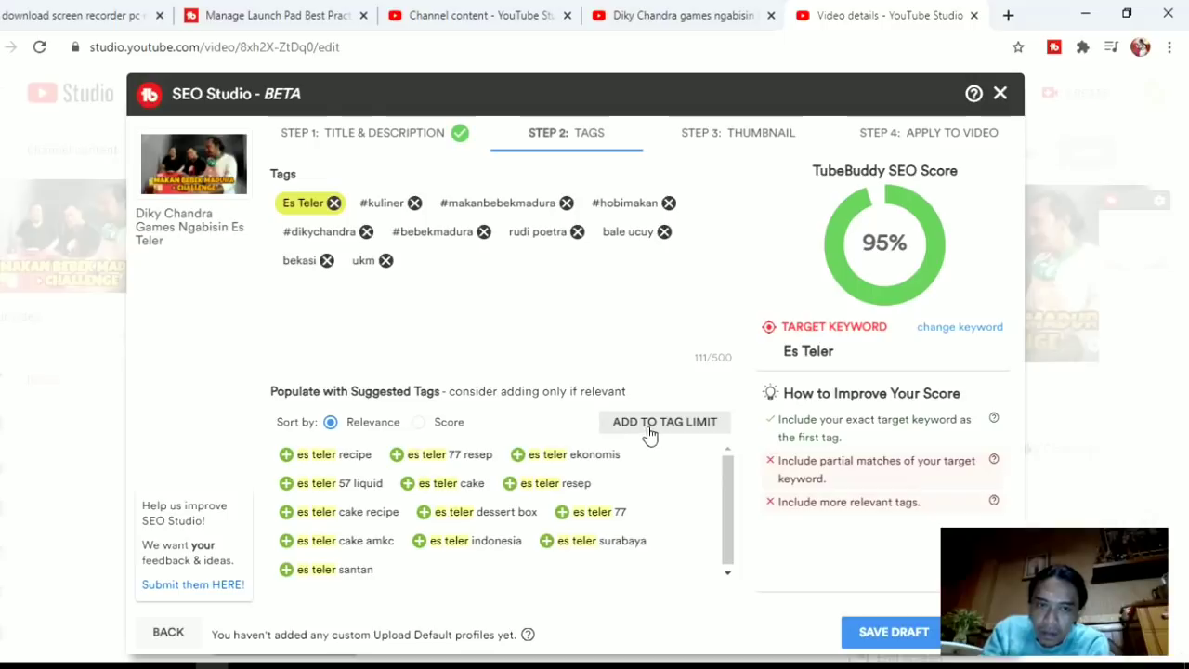
click(453, 425)
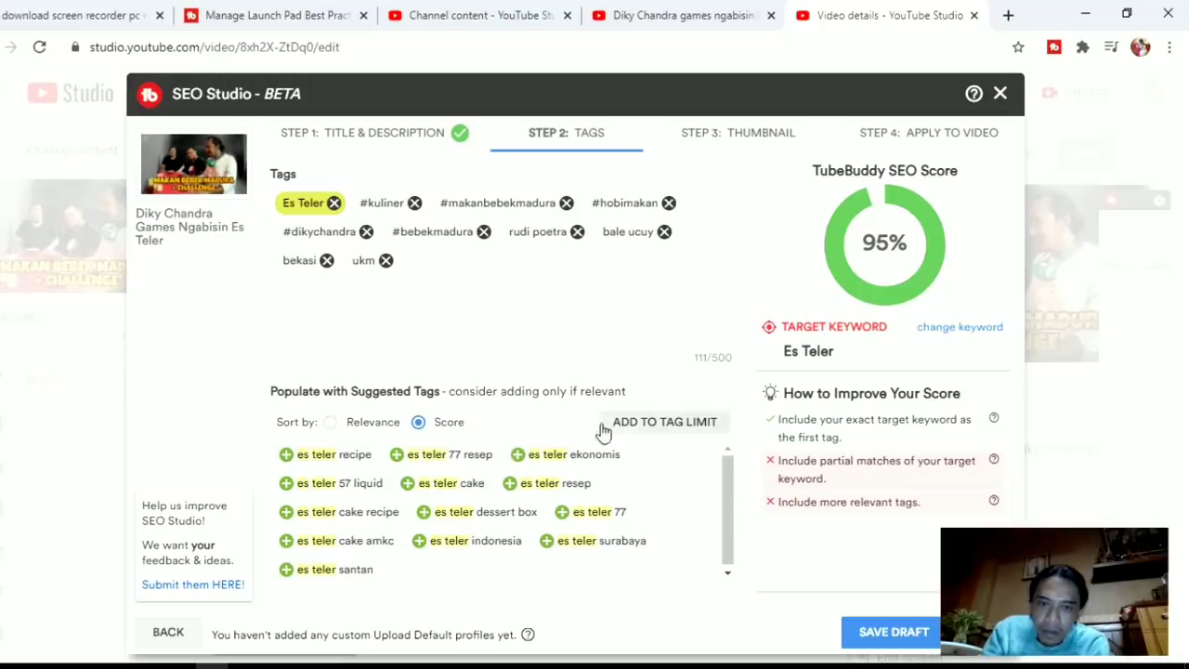
click(366, 427)
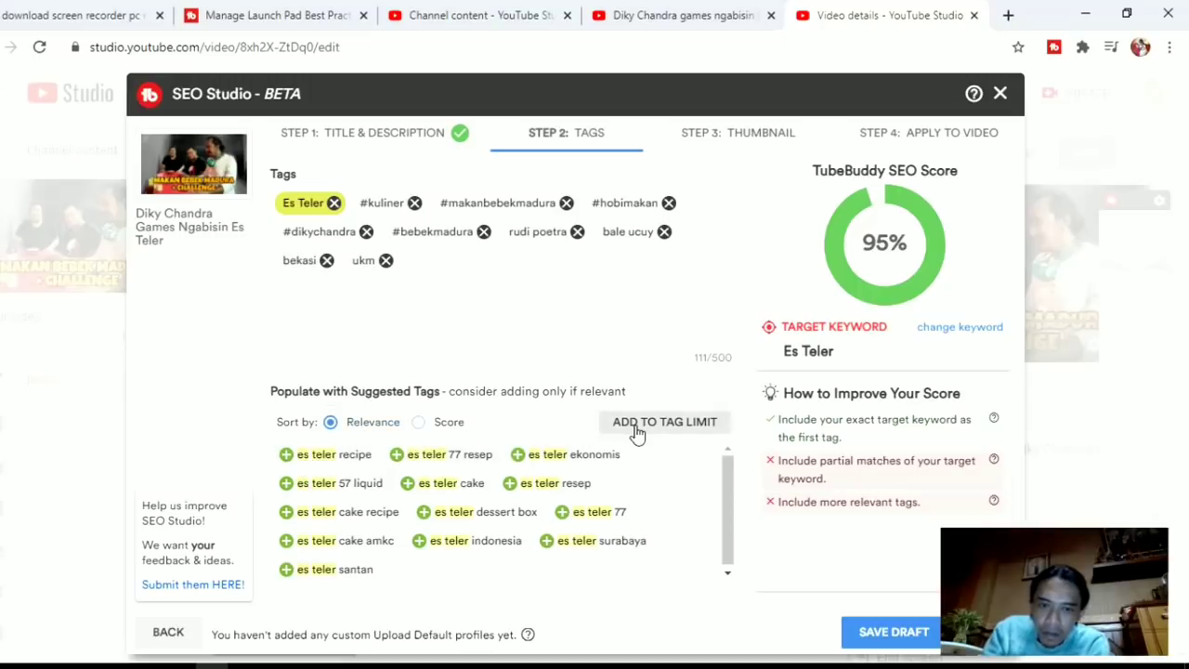
click(636, 425)
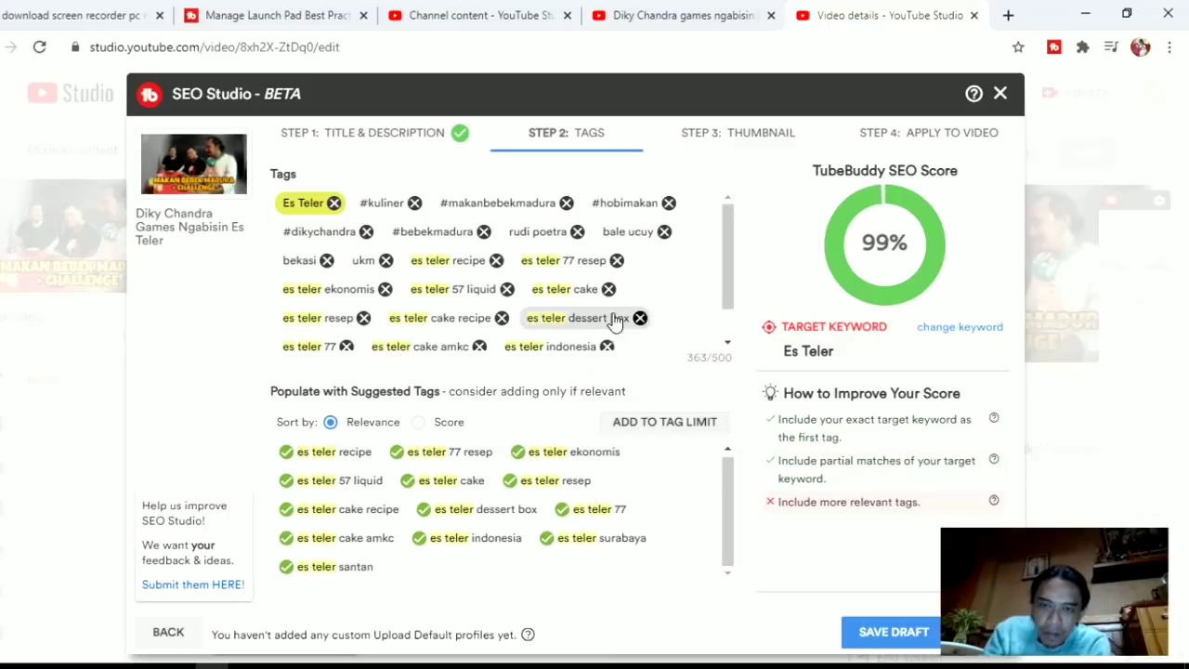
scroll(660, 313, down, 1)
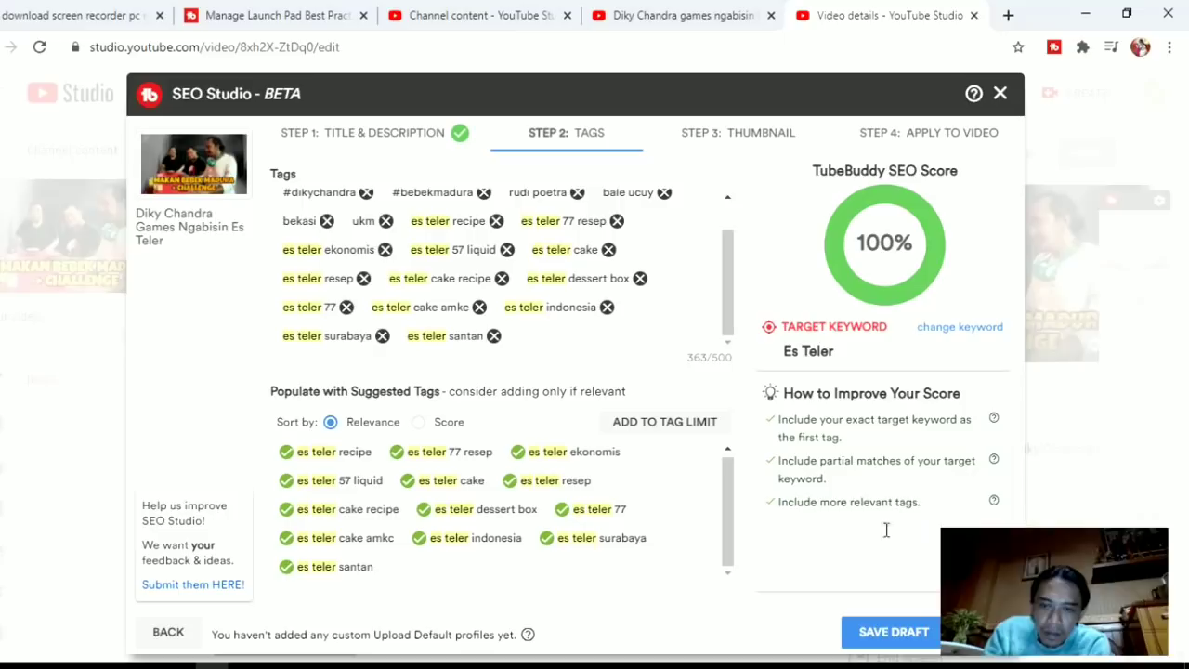
click(975, 631)
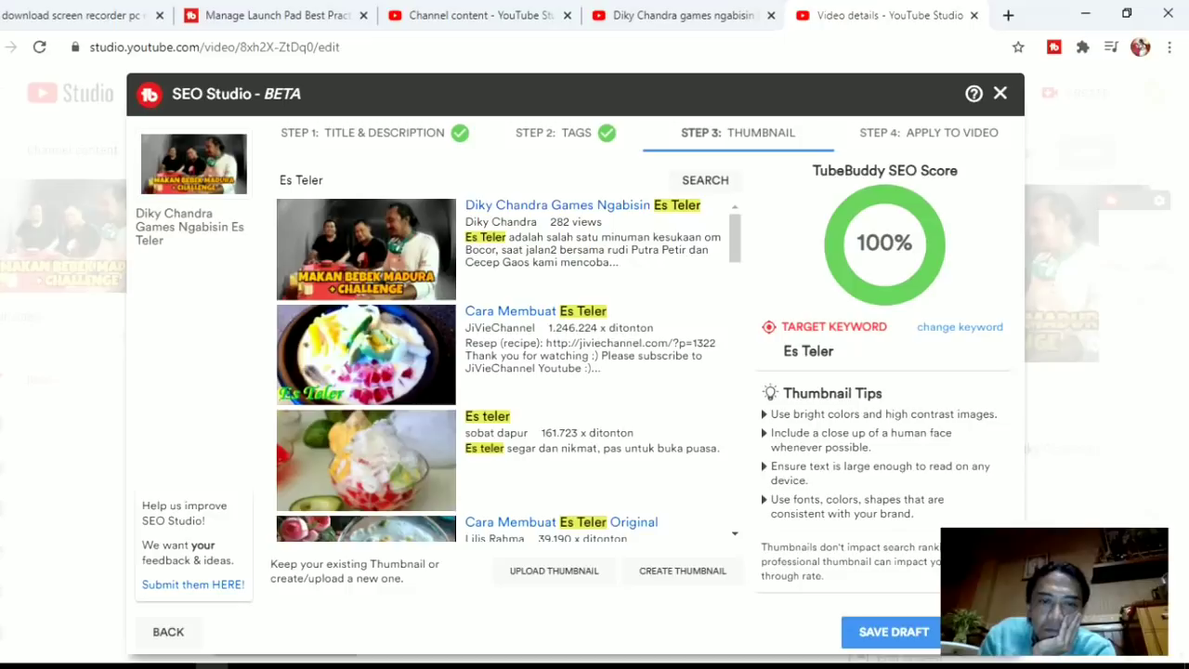
Push TubeBuddy's optimised title, description and tags into the video details and exit SEO Studio.
click(985, 631)
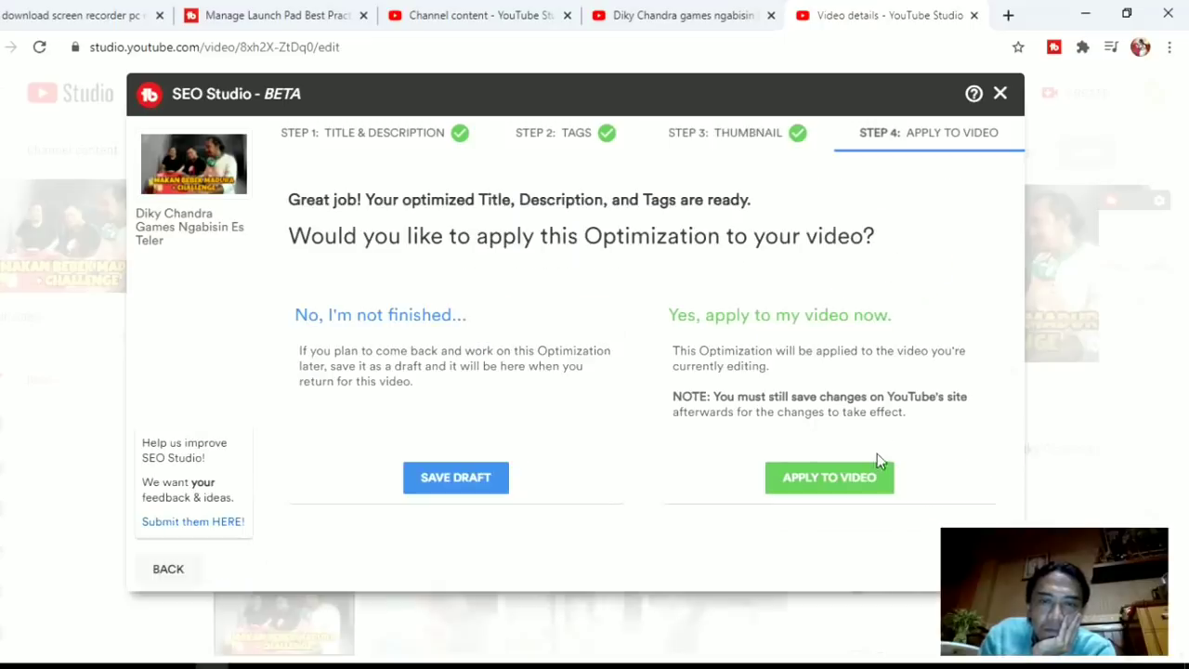
click(817, 484)
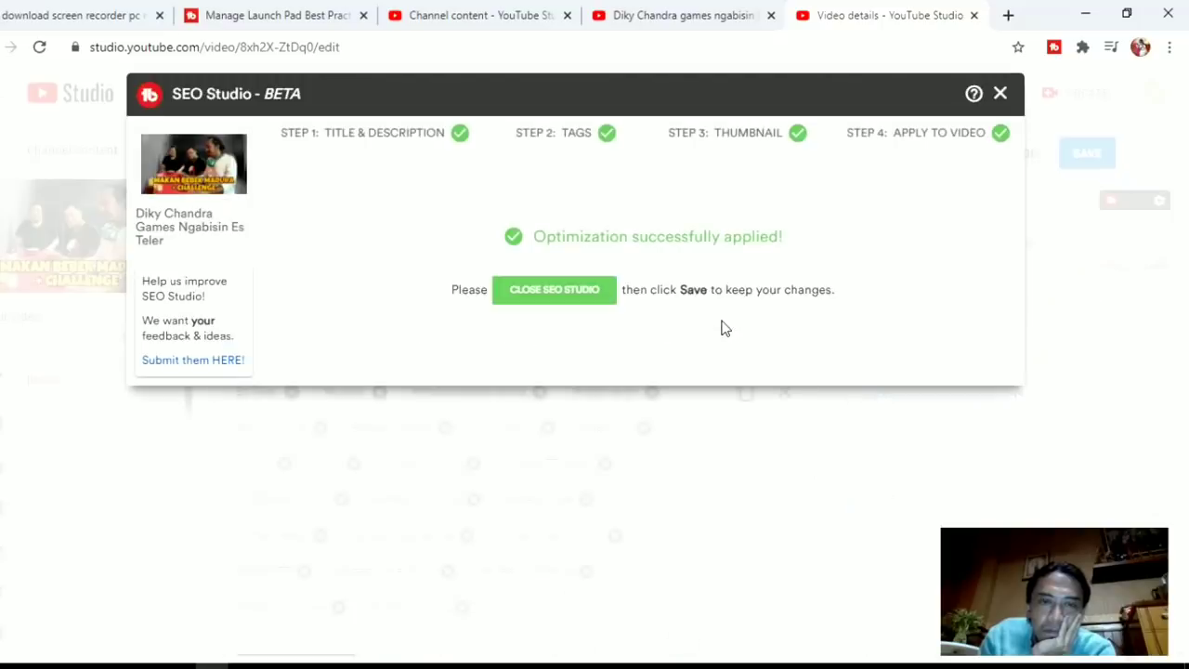
click(557, 295)
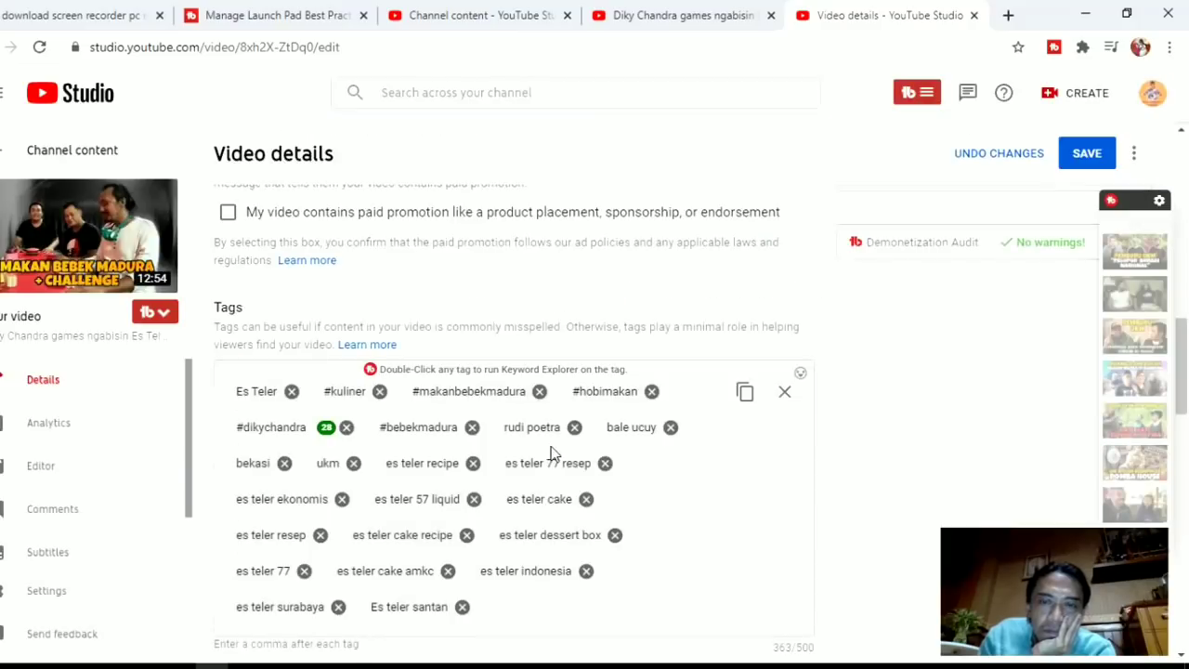
Save the Es Teler video details and view the video on YouTube in a new tab.
scroll(653, 416, up, 15)
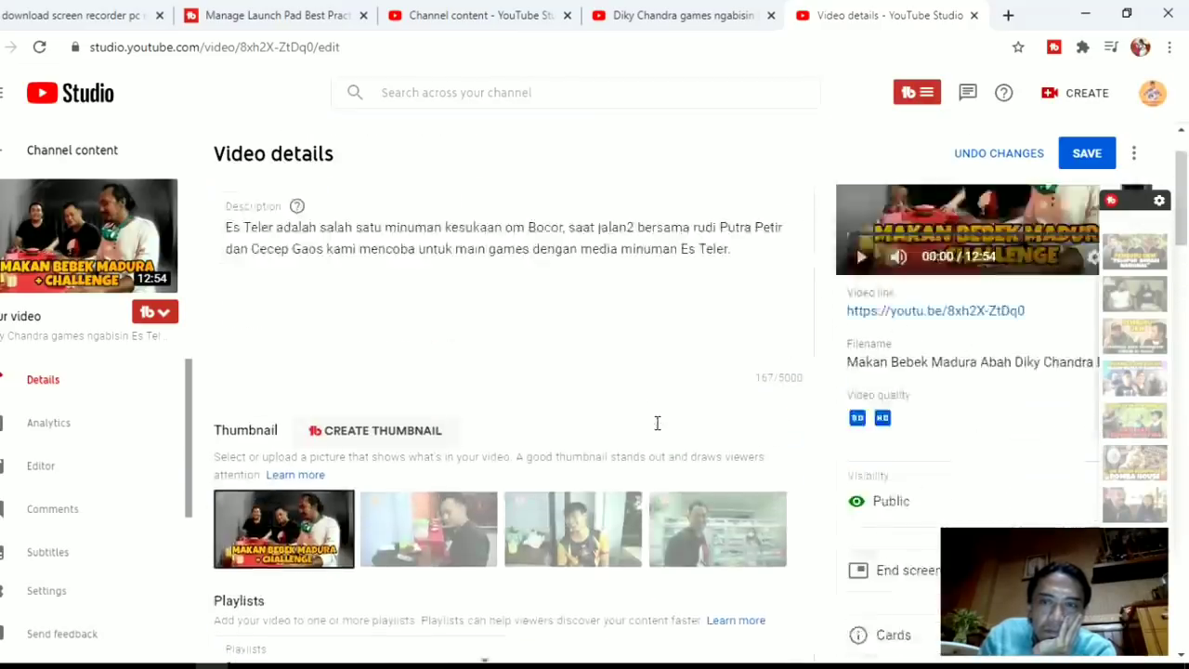
scroll(657, 423, up, 1)
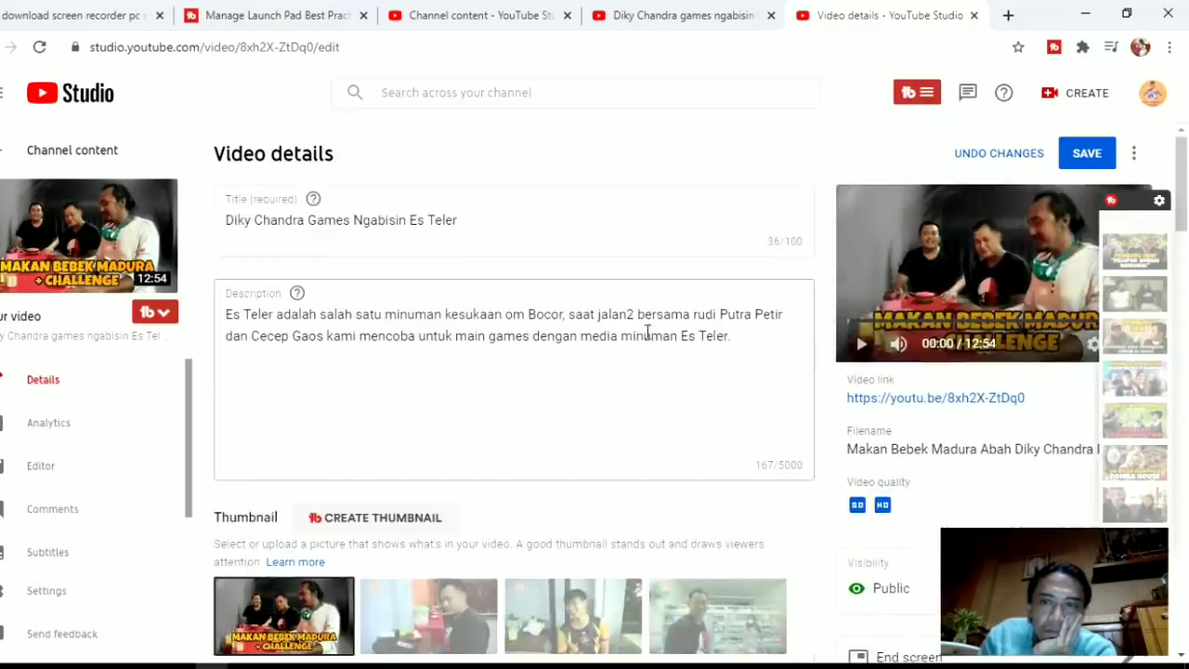
click(1086, 156)
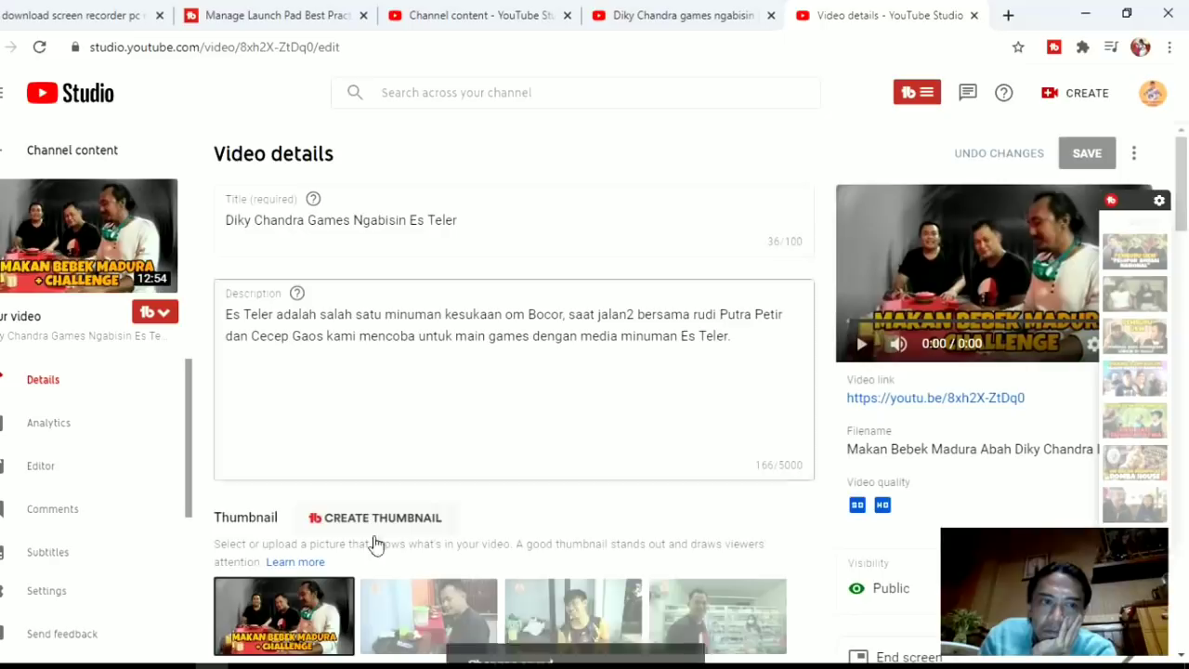
mouse_move(76, 238)
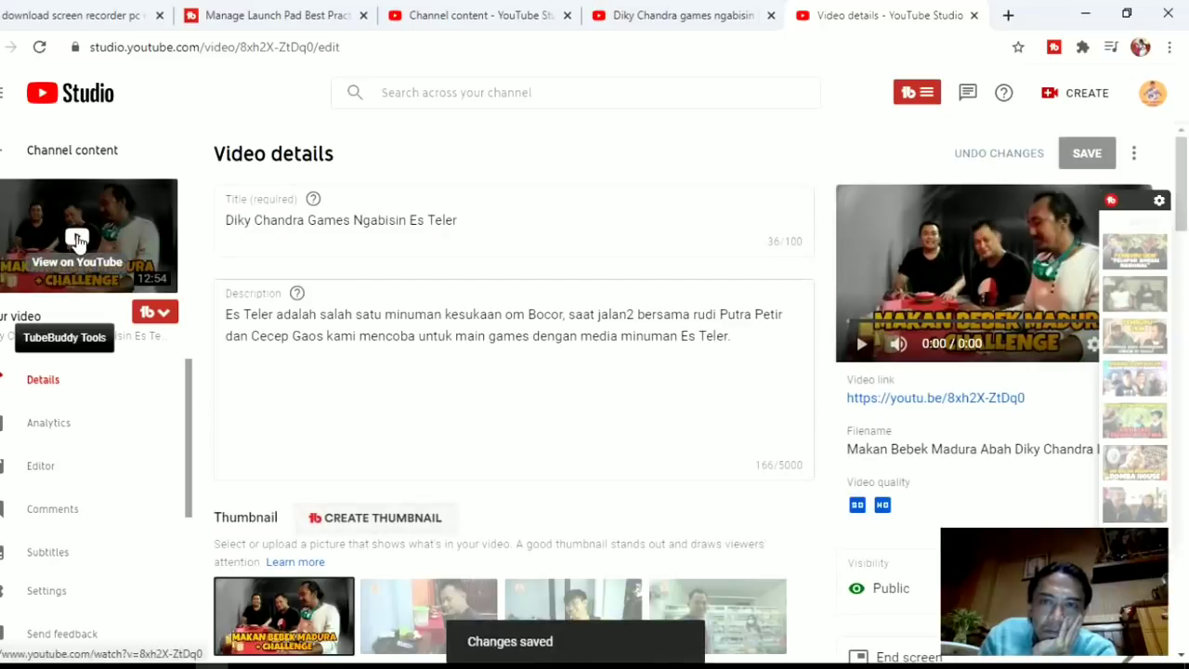
click(78, 240)
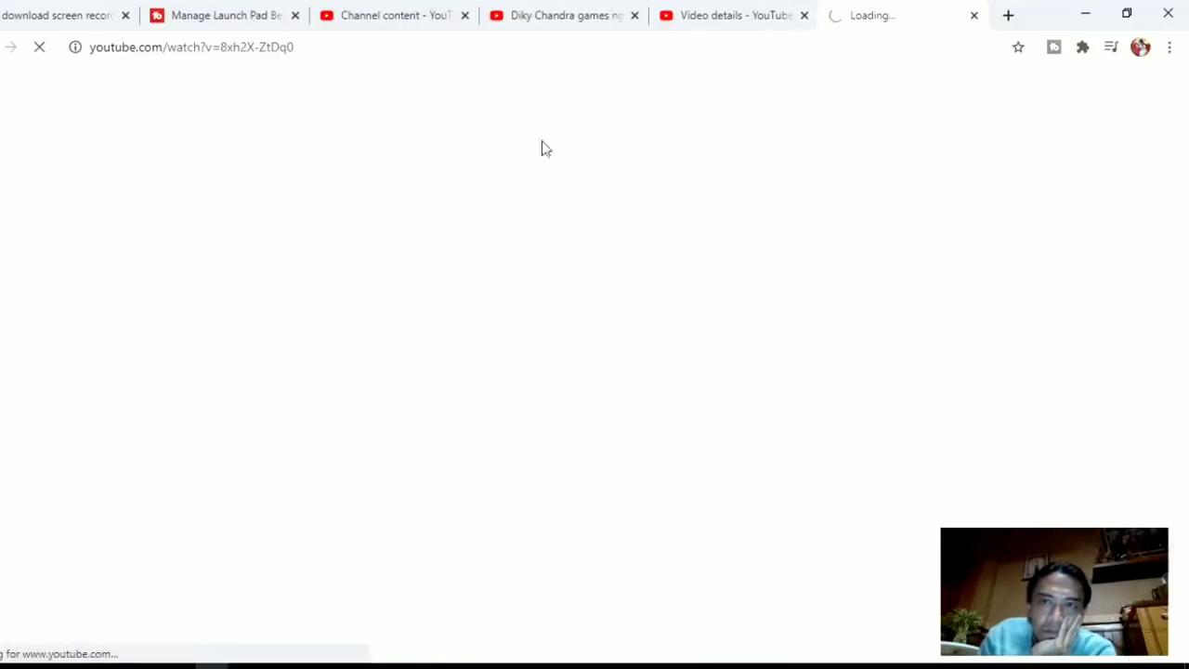
Close the old tabs, pause playback and confirm the Videolytics SEO score now reads 100.
click(804, 16)
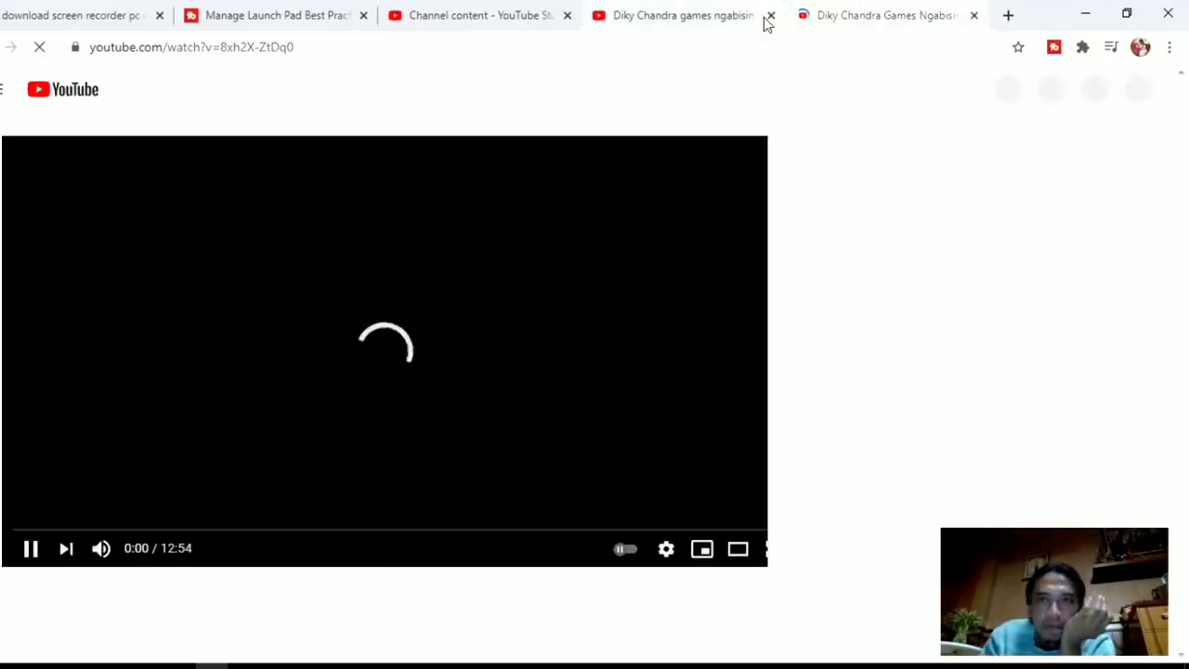
click(770, 16)
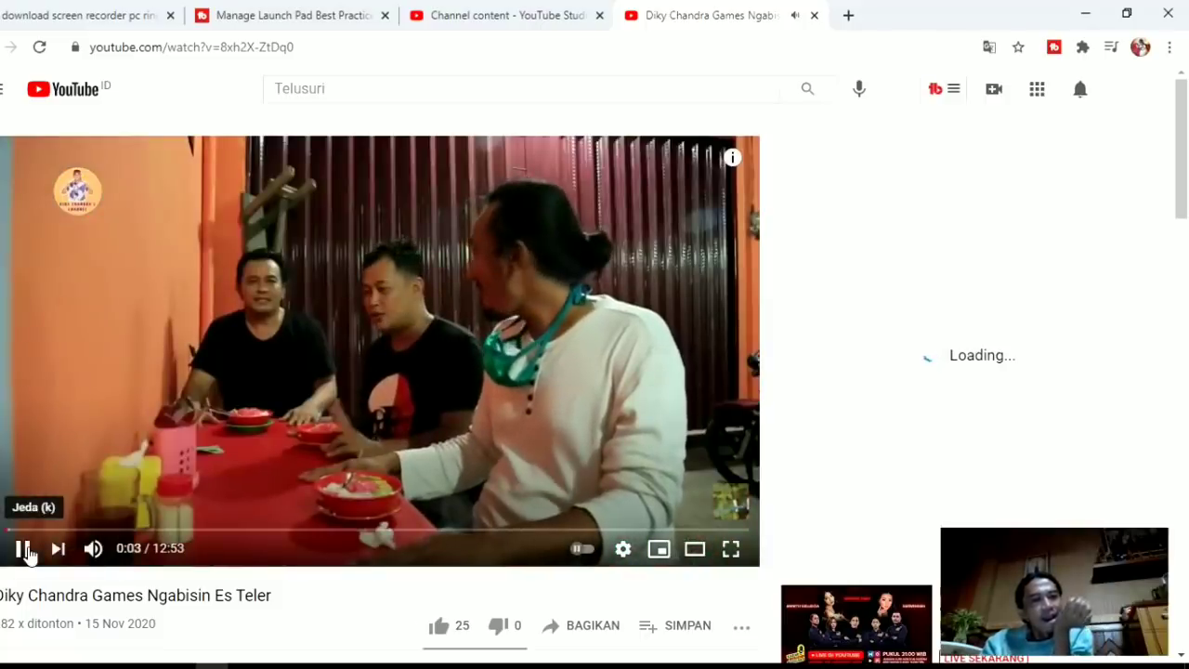
key(k)
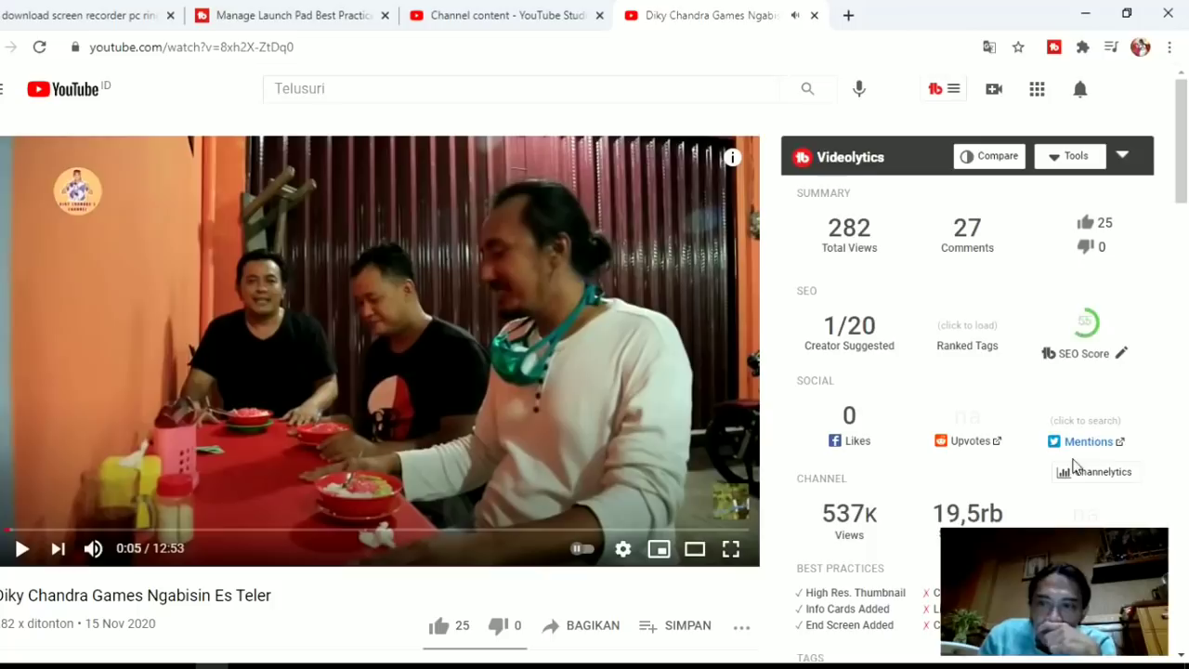
mouse_move(1088, 331)
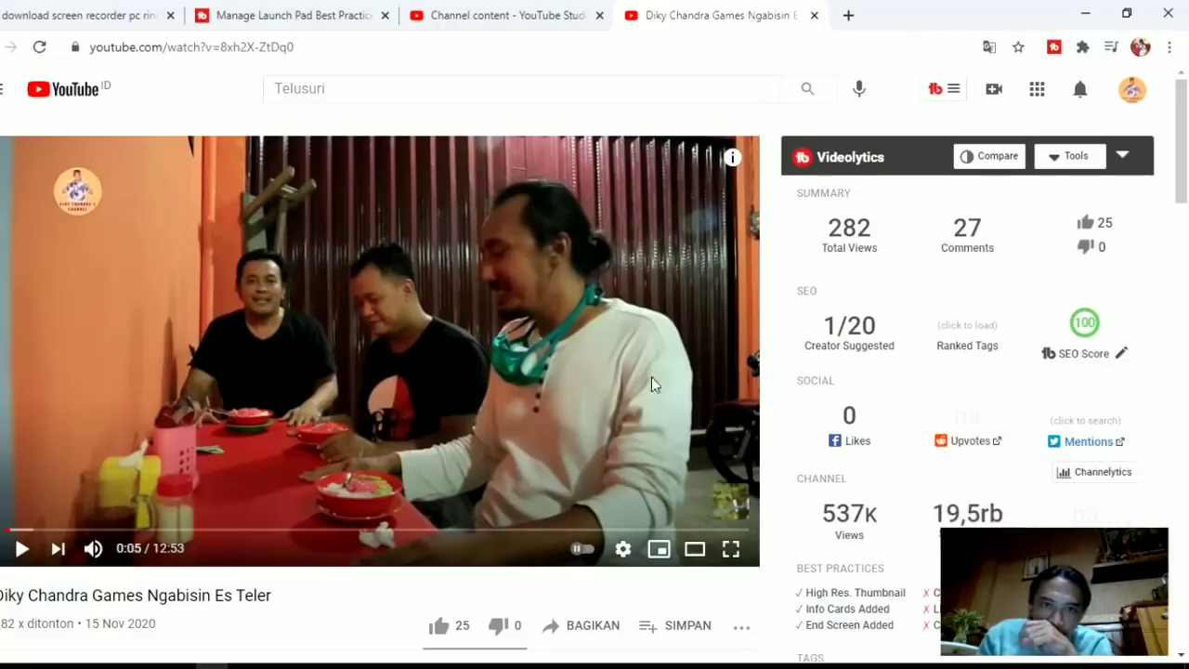
click(846, 17)
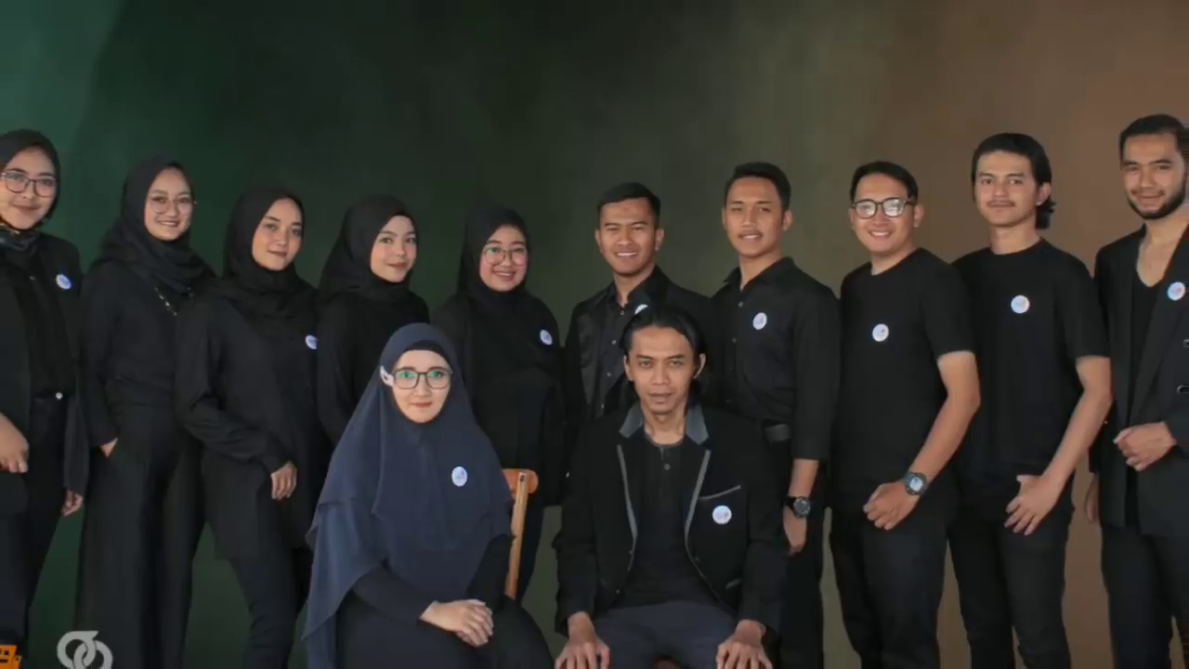